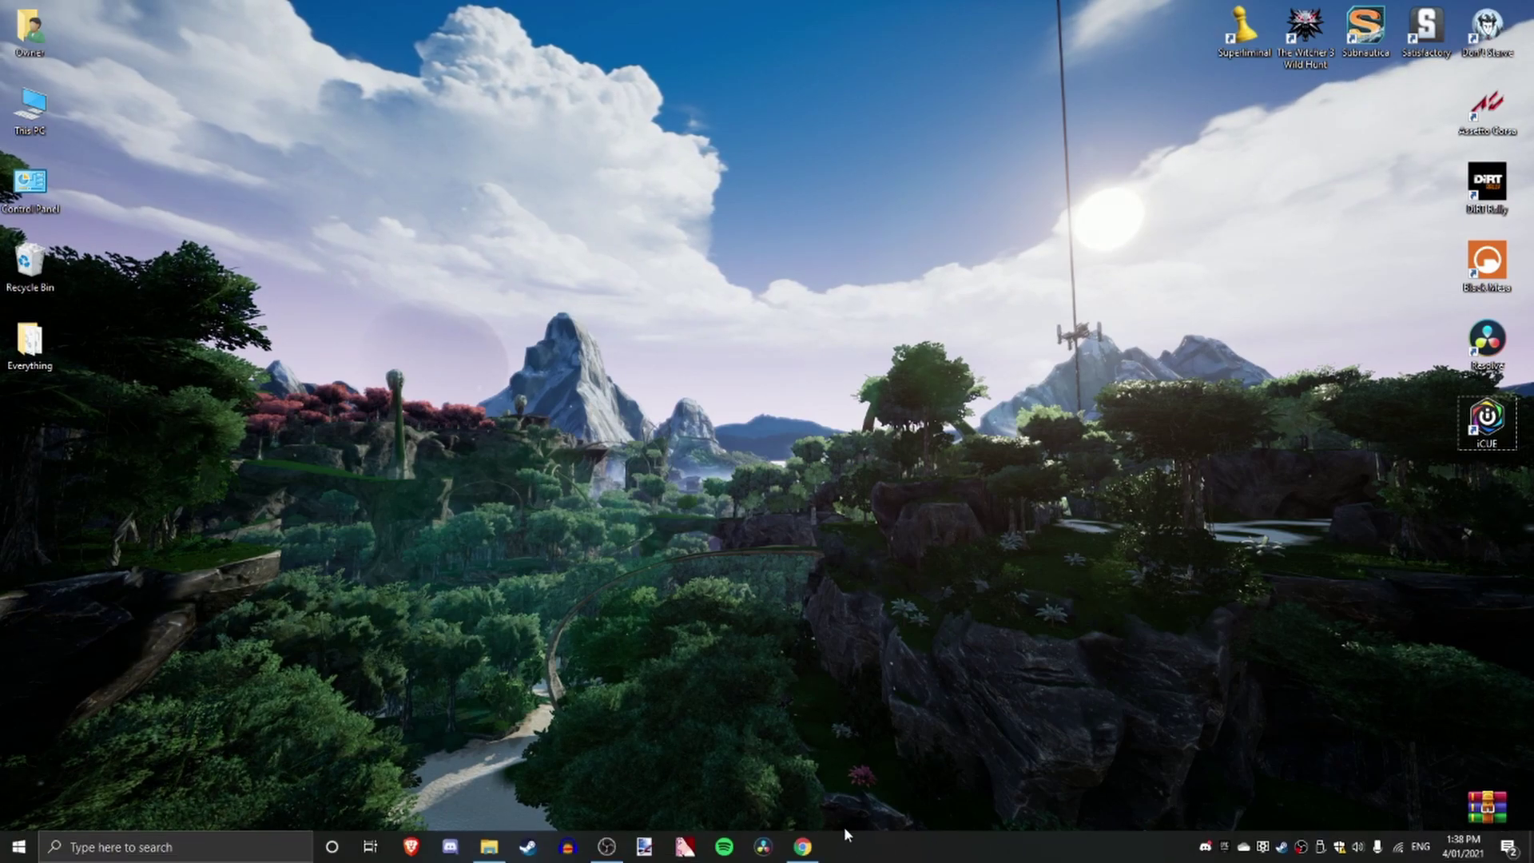
# Switch to Chrome and start downloading the Portal: Still Alive For PC mod from its ModDB page
pyautogui.click(803, 847)
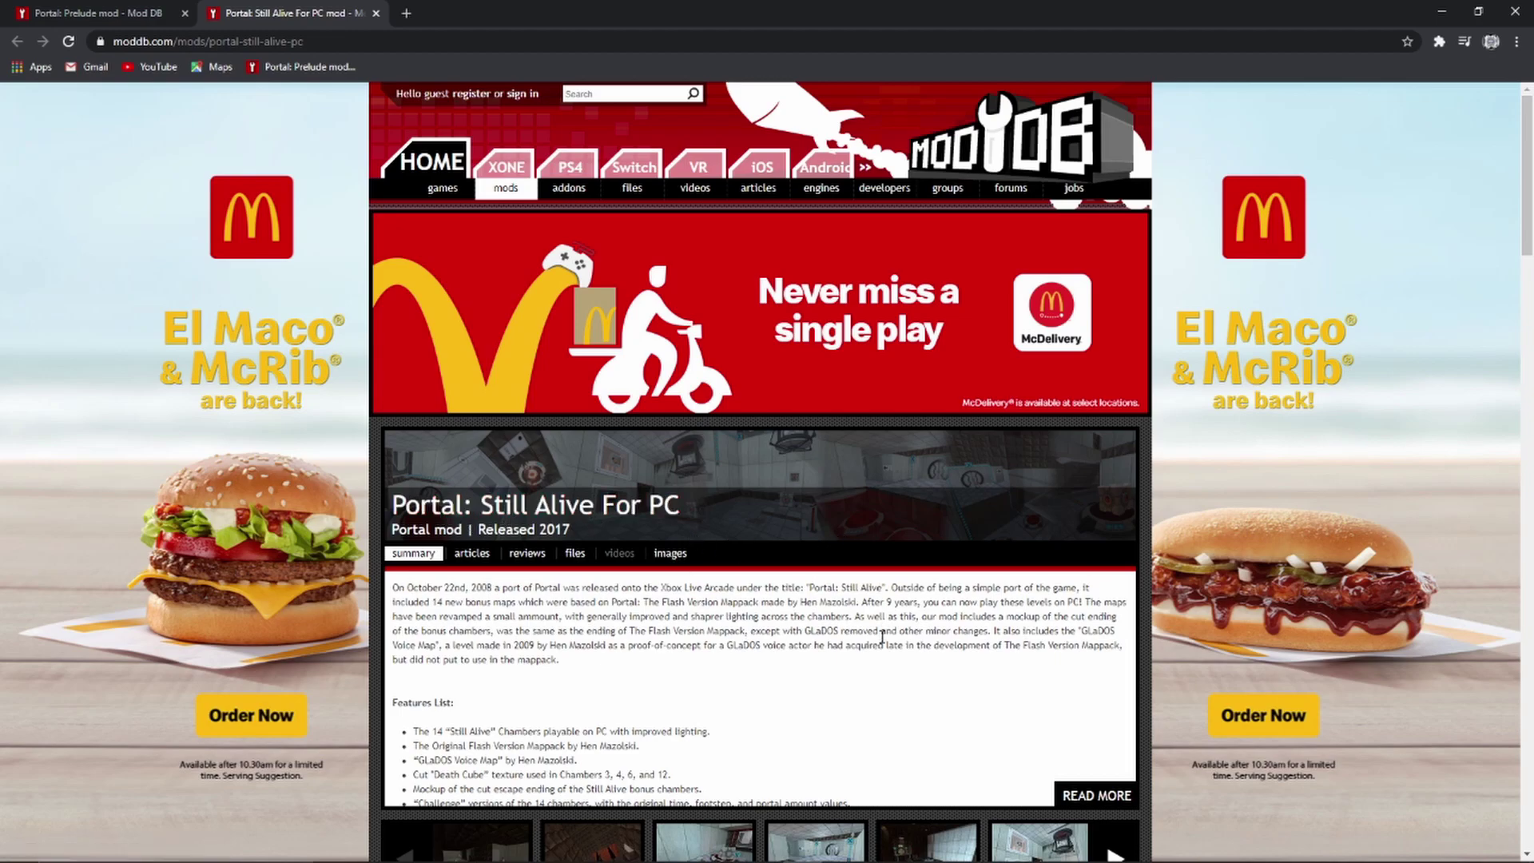
pyautogui.scroll(-2, 882, 635)
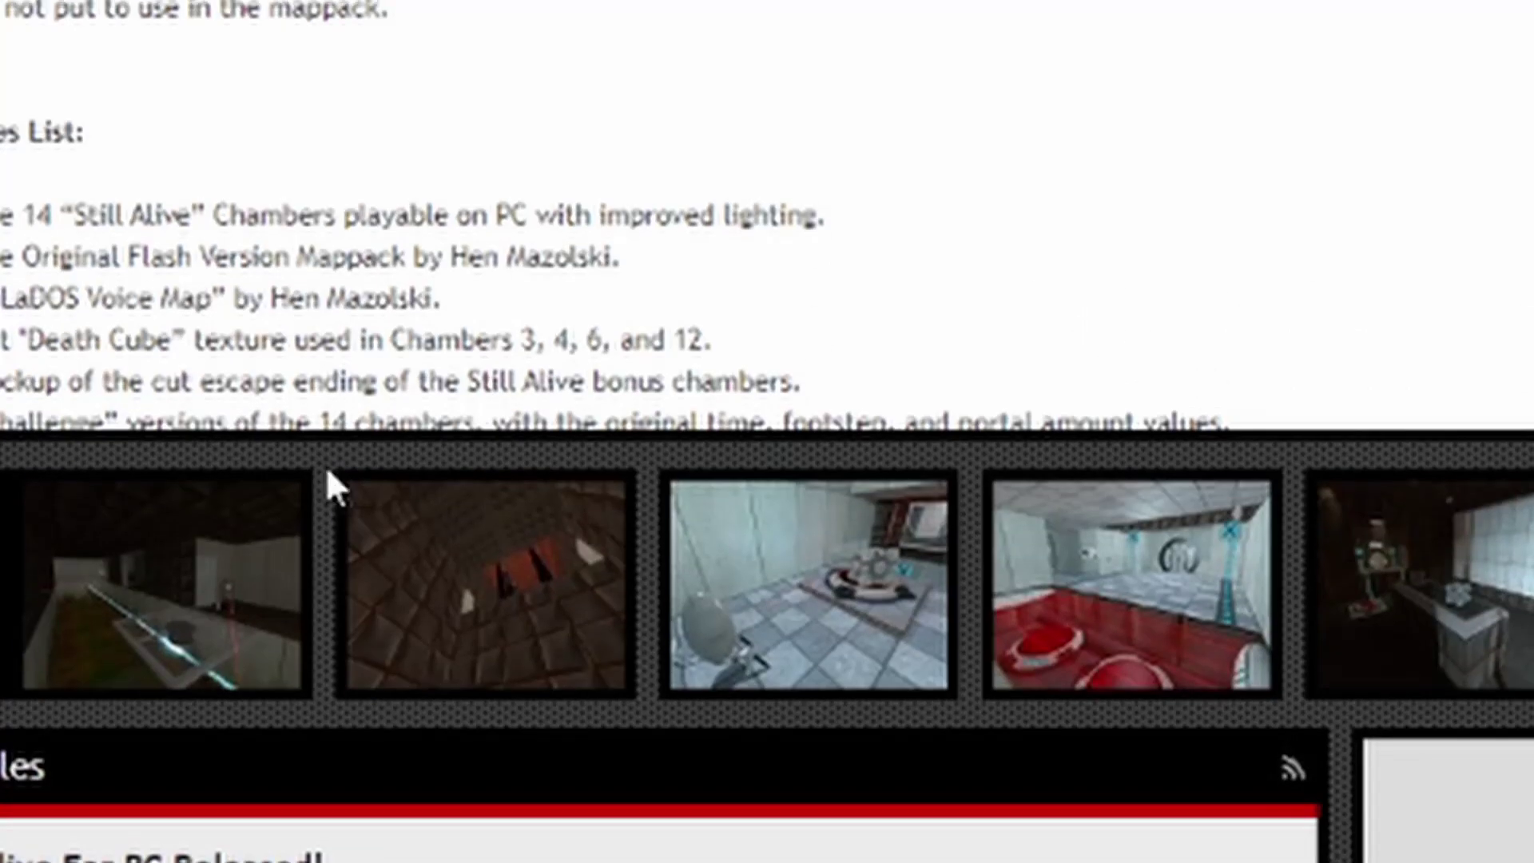
pyautogui.scroll(-2, 666, 658)
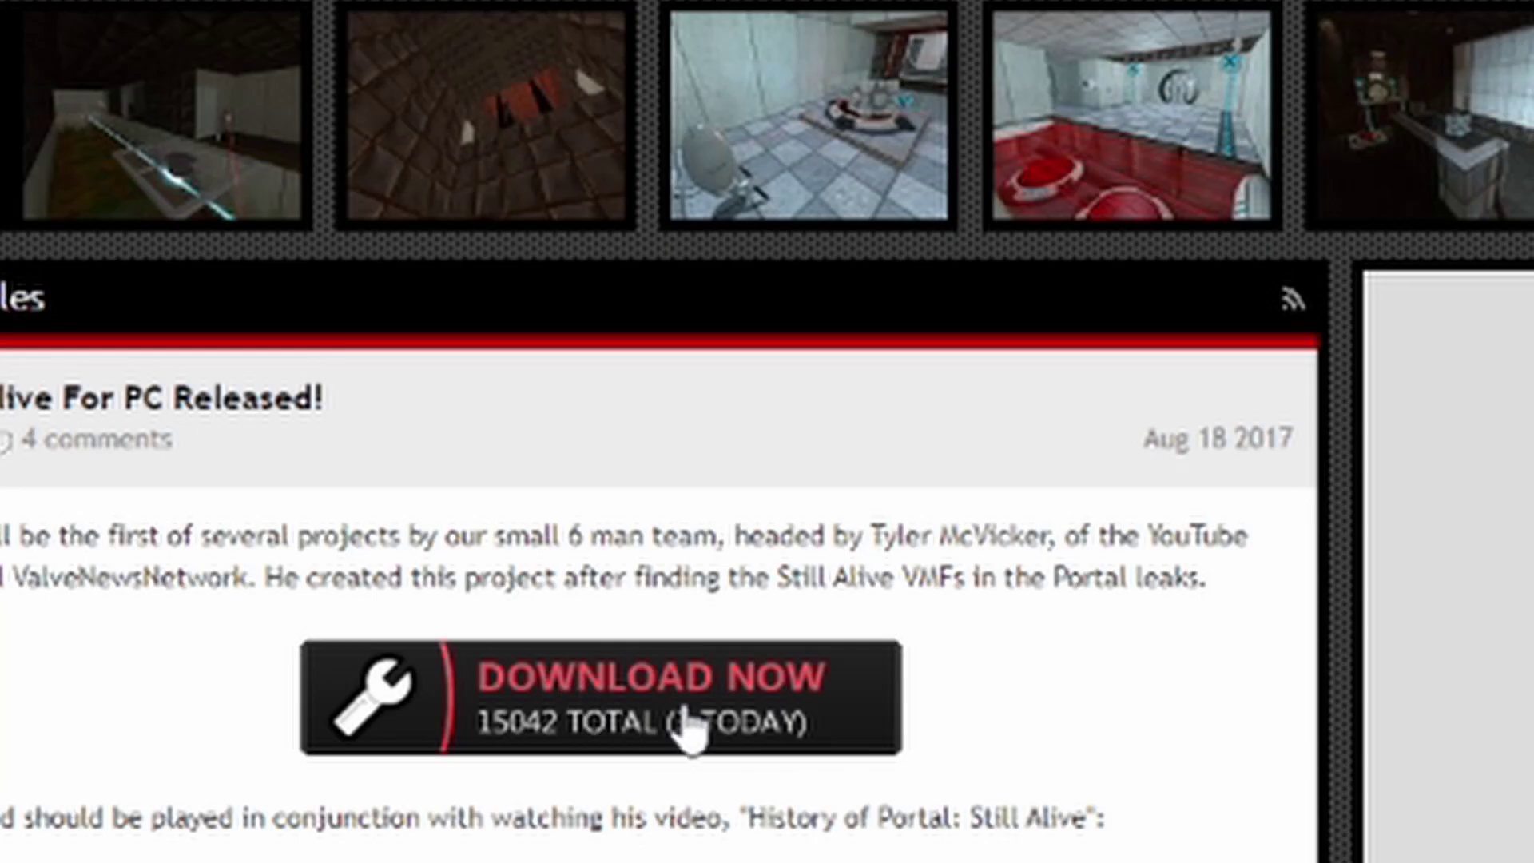
pyautogui.click(685, 719)
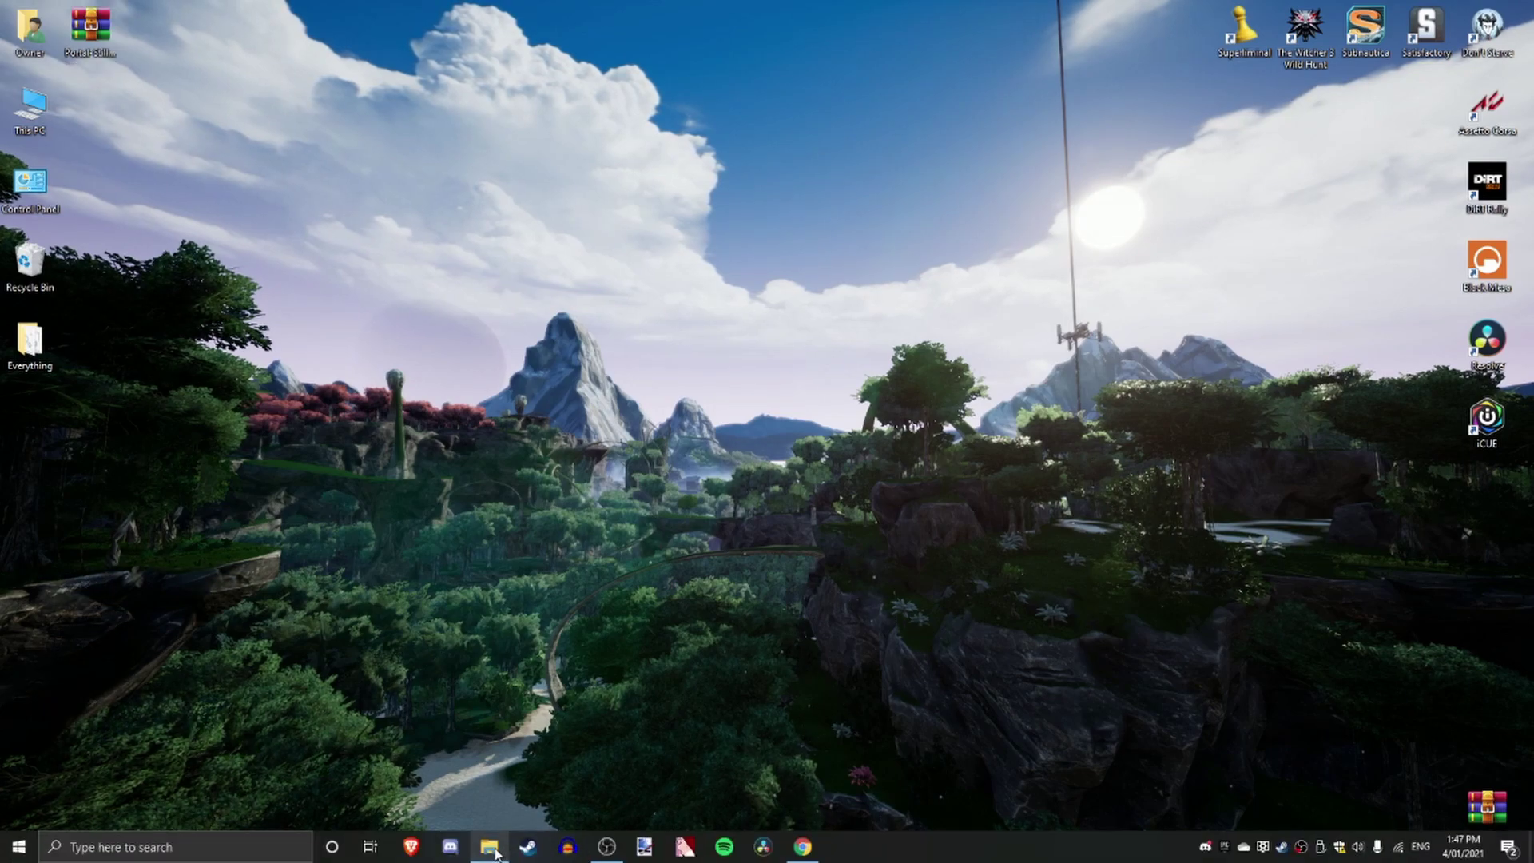
# In File Explorer, open the folder C:\Program Files (x86)\Steam\steamapps\sourcemods
pyautogui.click(489, 846)
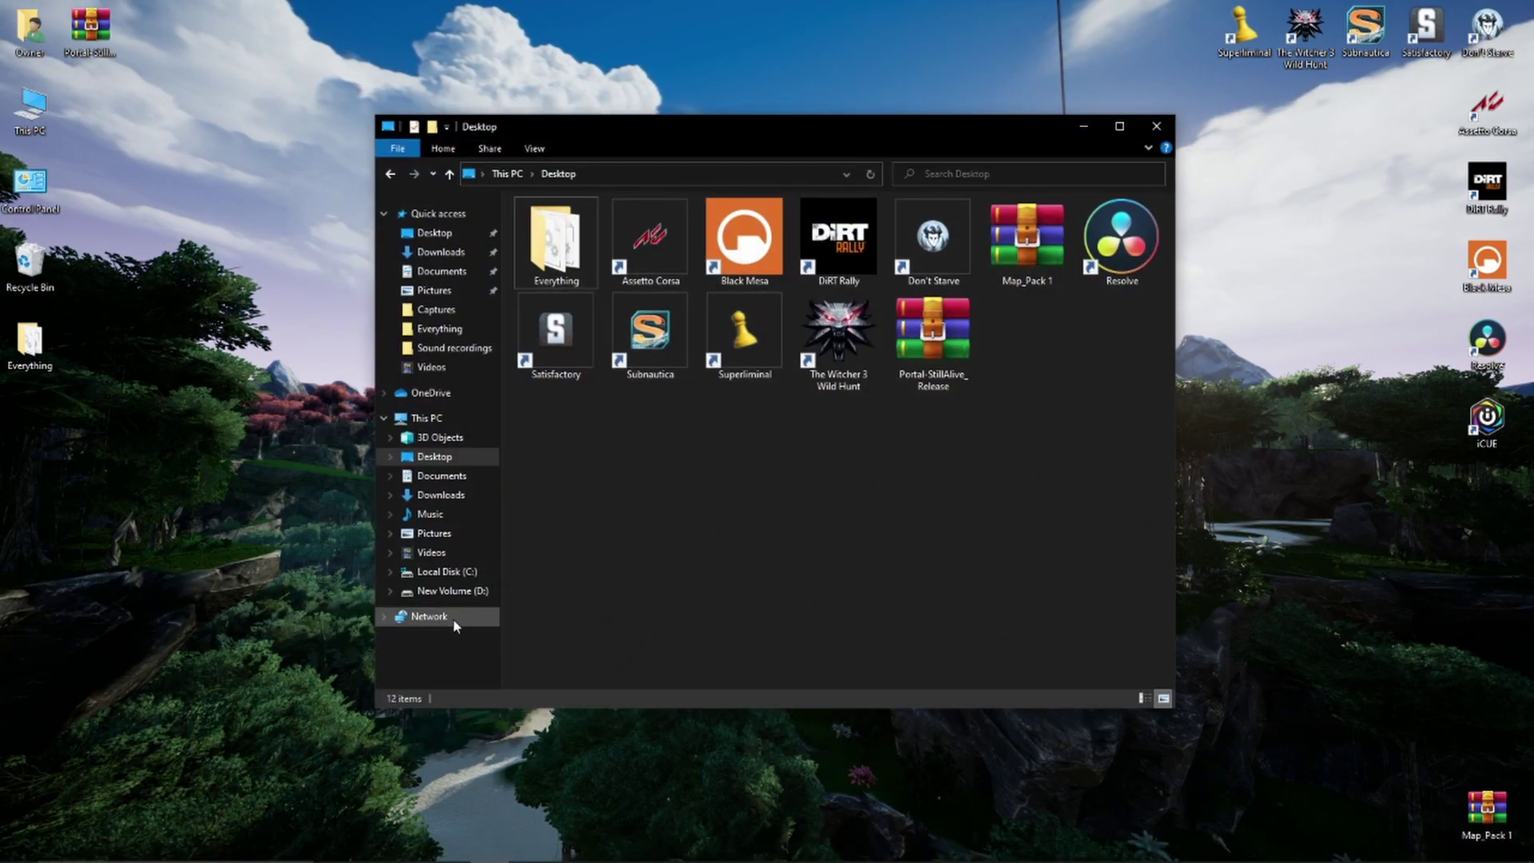
pyautogui.click(447, 572)
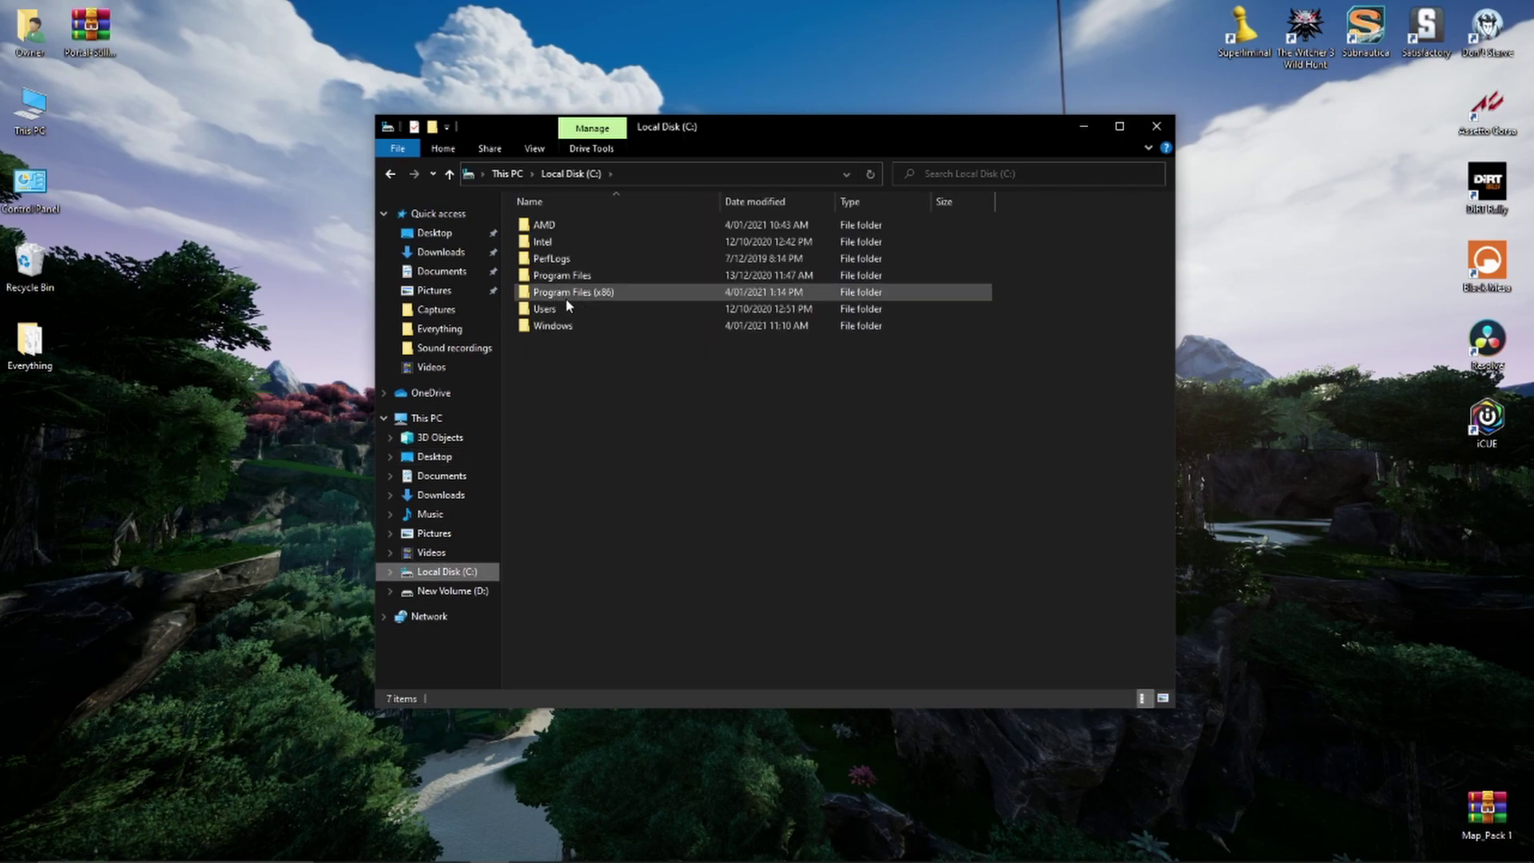
pyautogui.doubleClick(567, 294)
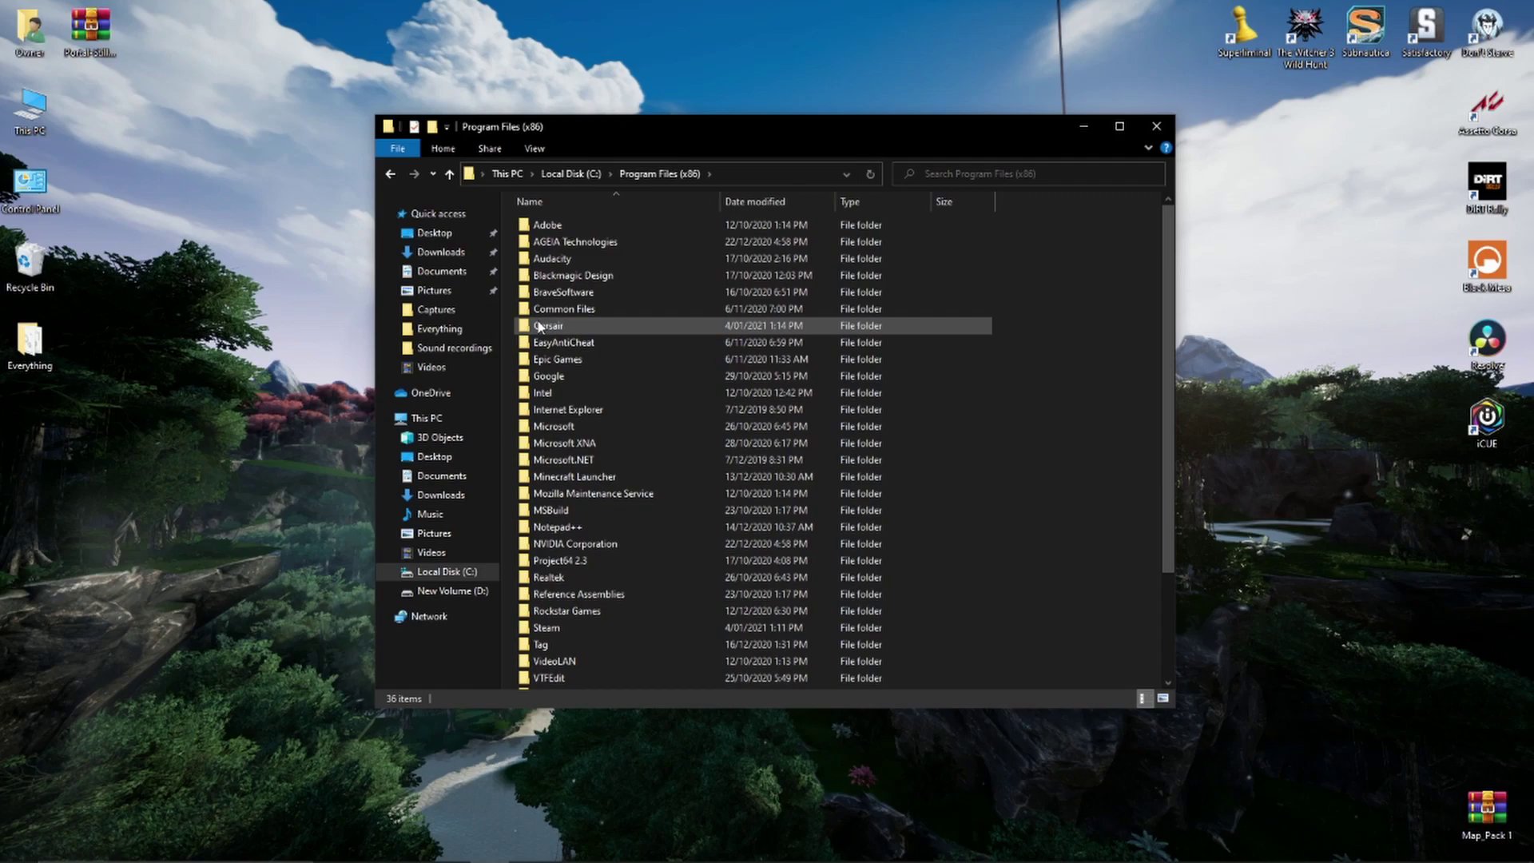
pyautogui.scroll(-2, 565, 421)
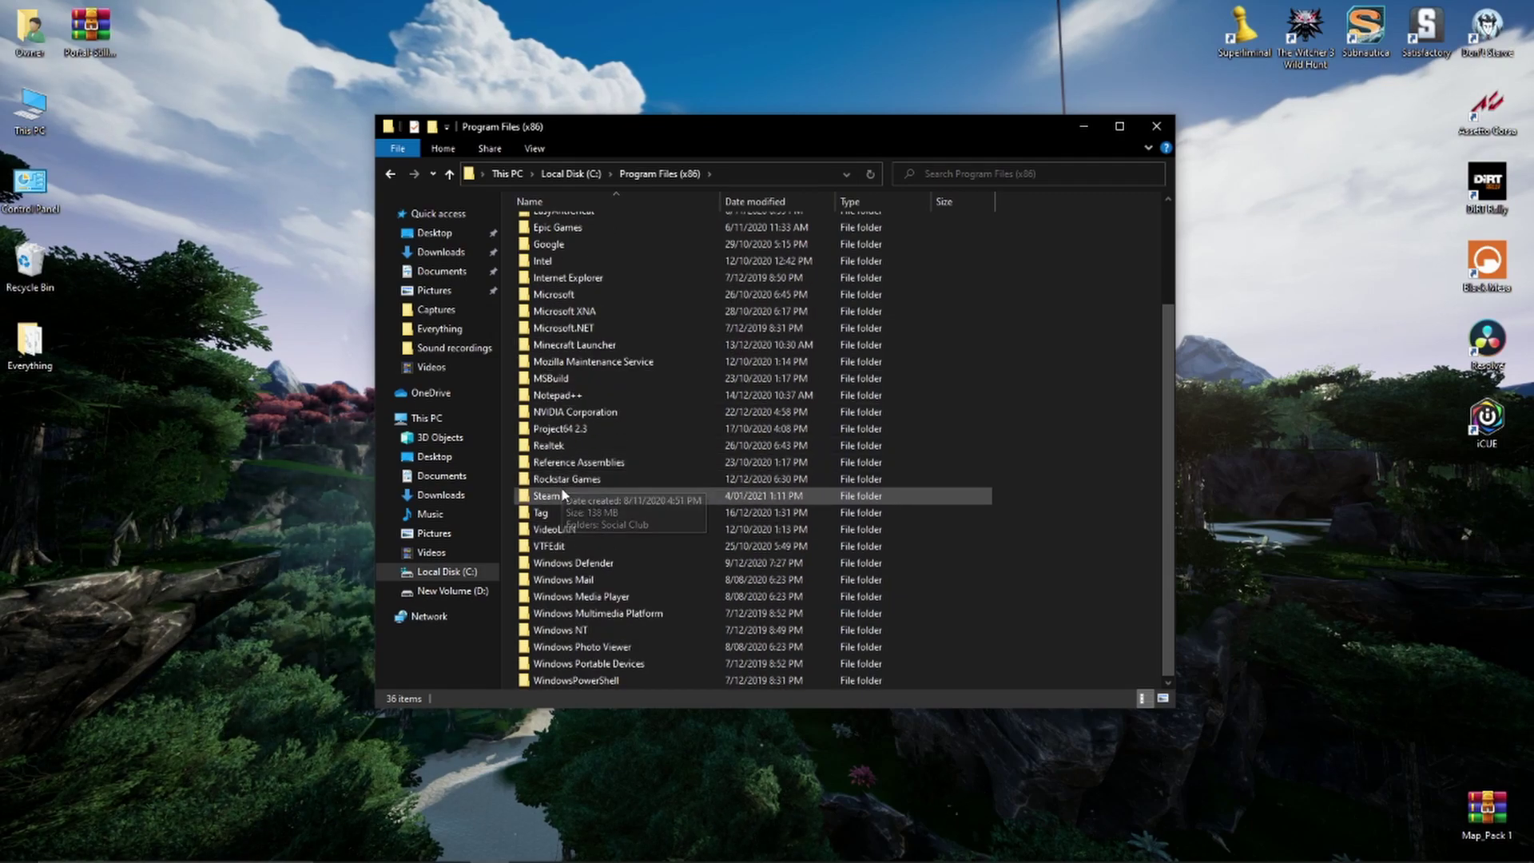
pyautogui.doubleClick(599, 495)
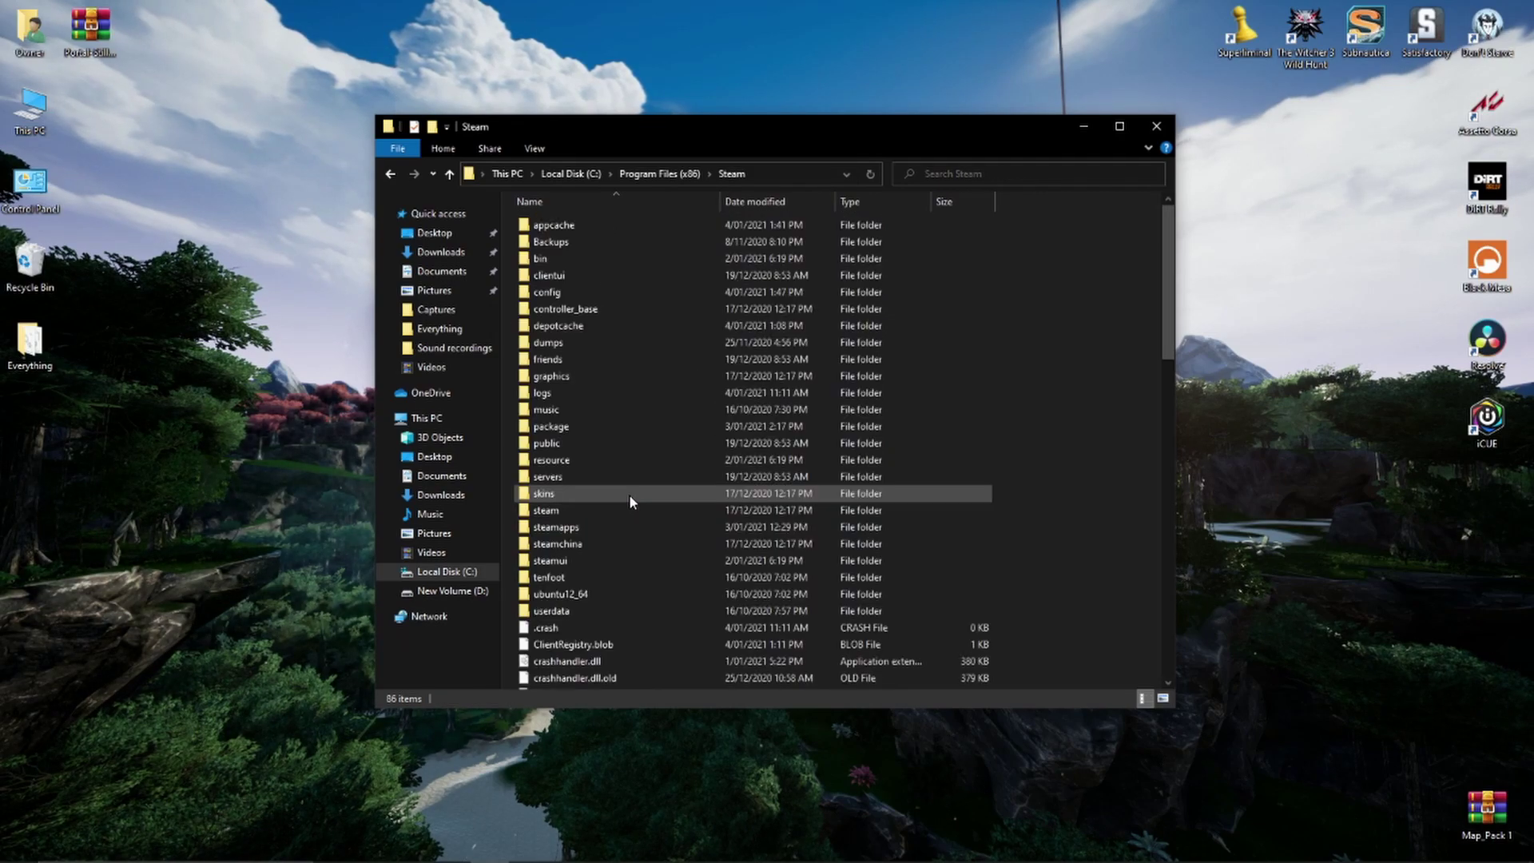
pyautogui.click(577, 534)
pyautogui.doubleClick(577, 534)
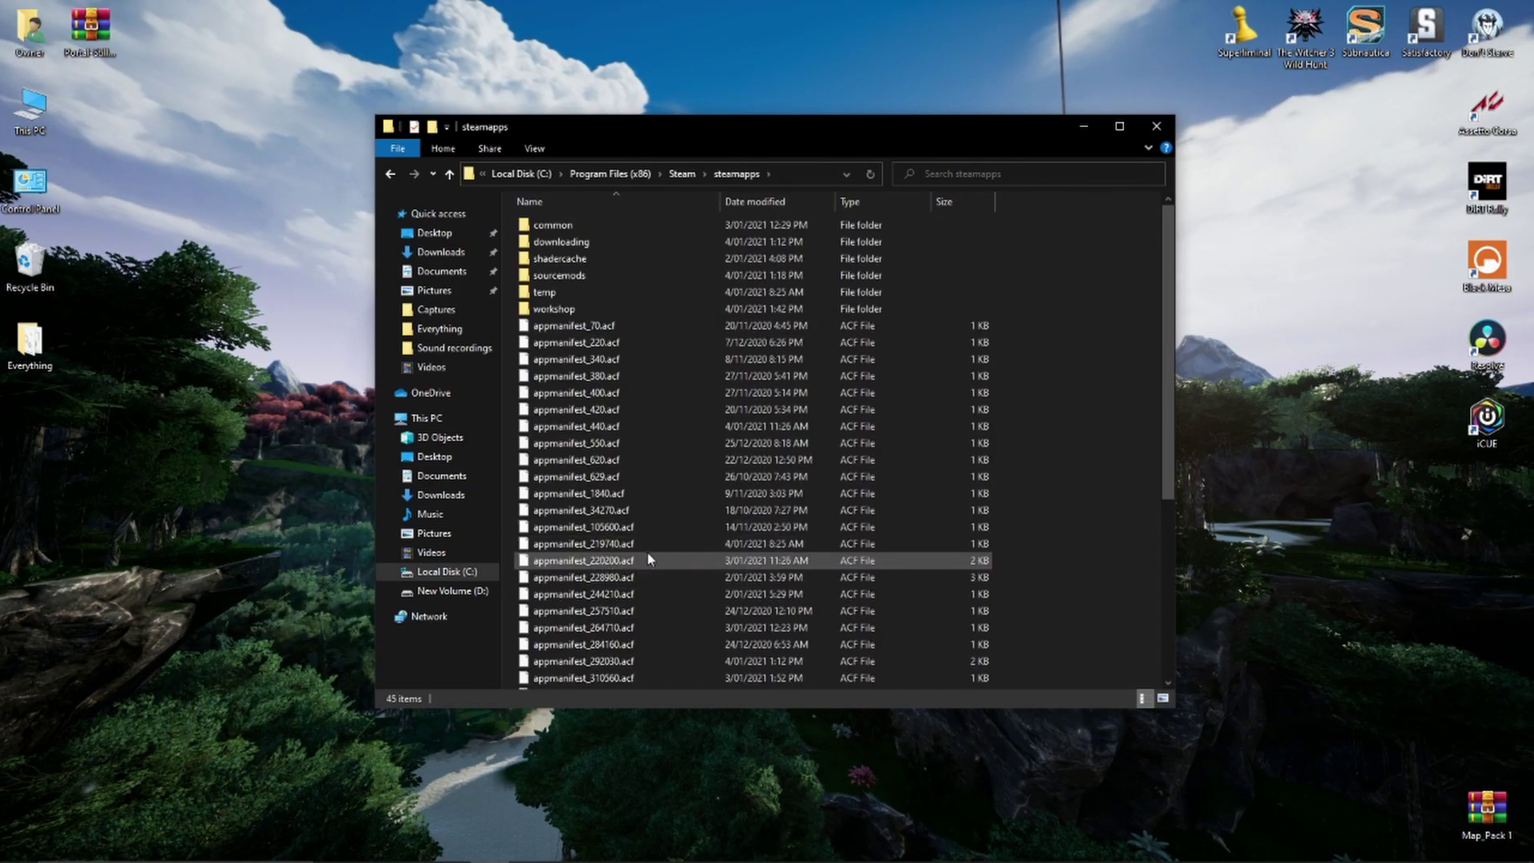
pyautogui.doubleClick(553, 275)
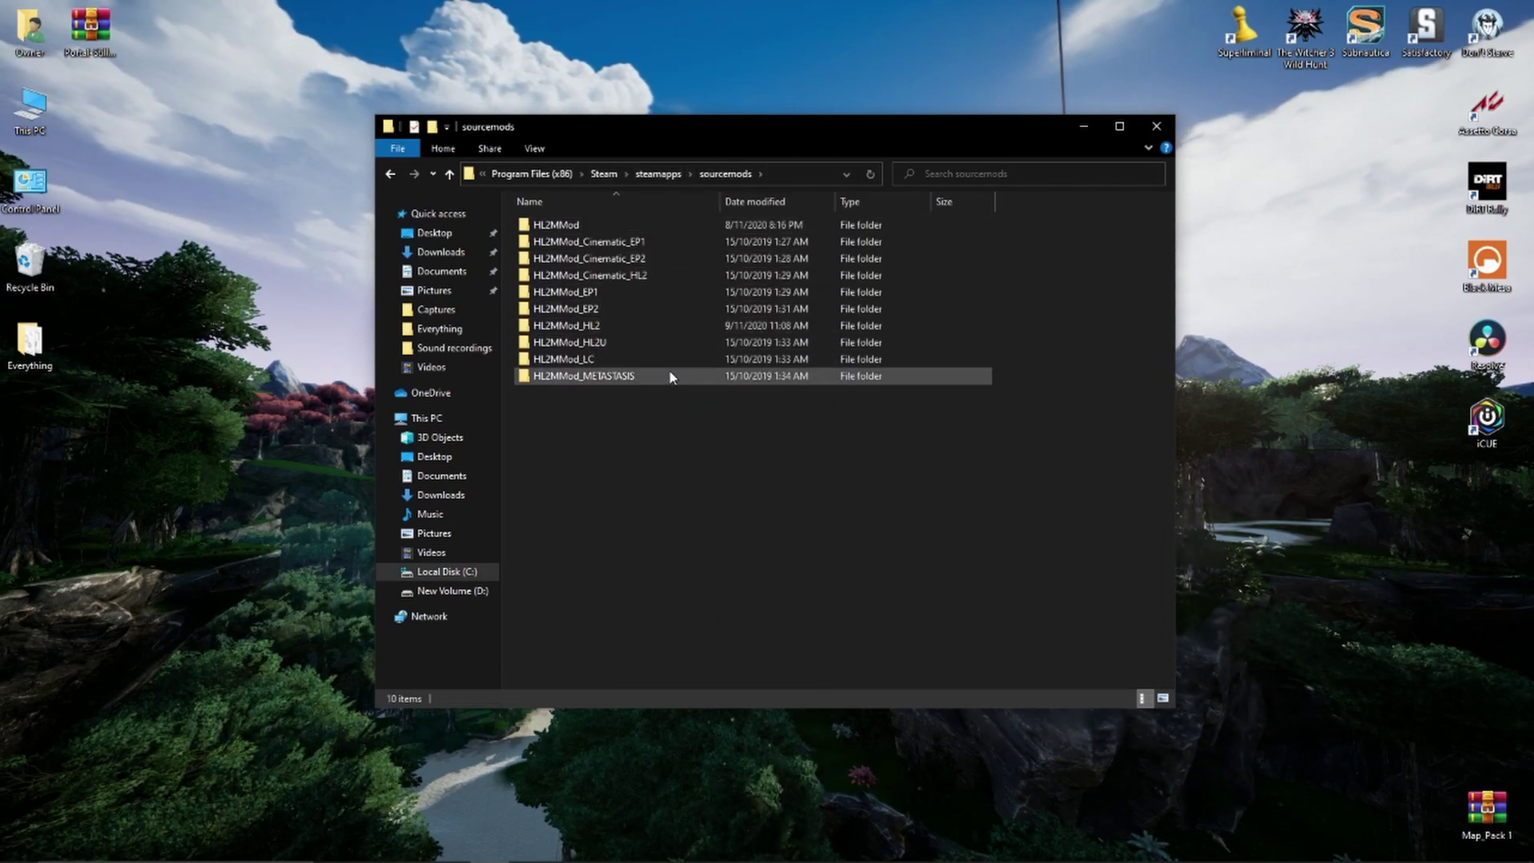
# Copy the full path of the sourcemods folder
pyautogui.click(788, 176)
pyautogui.rightClick(699, 174)
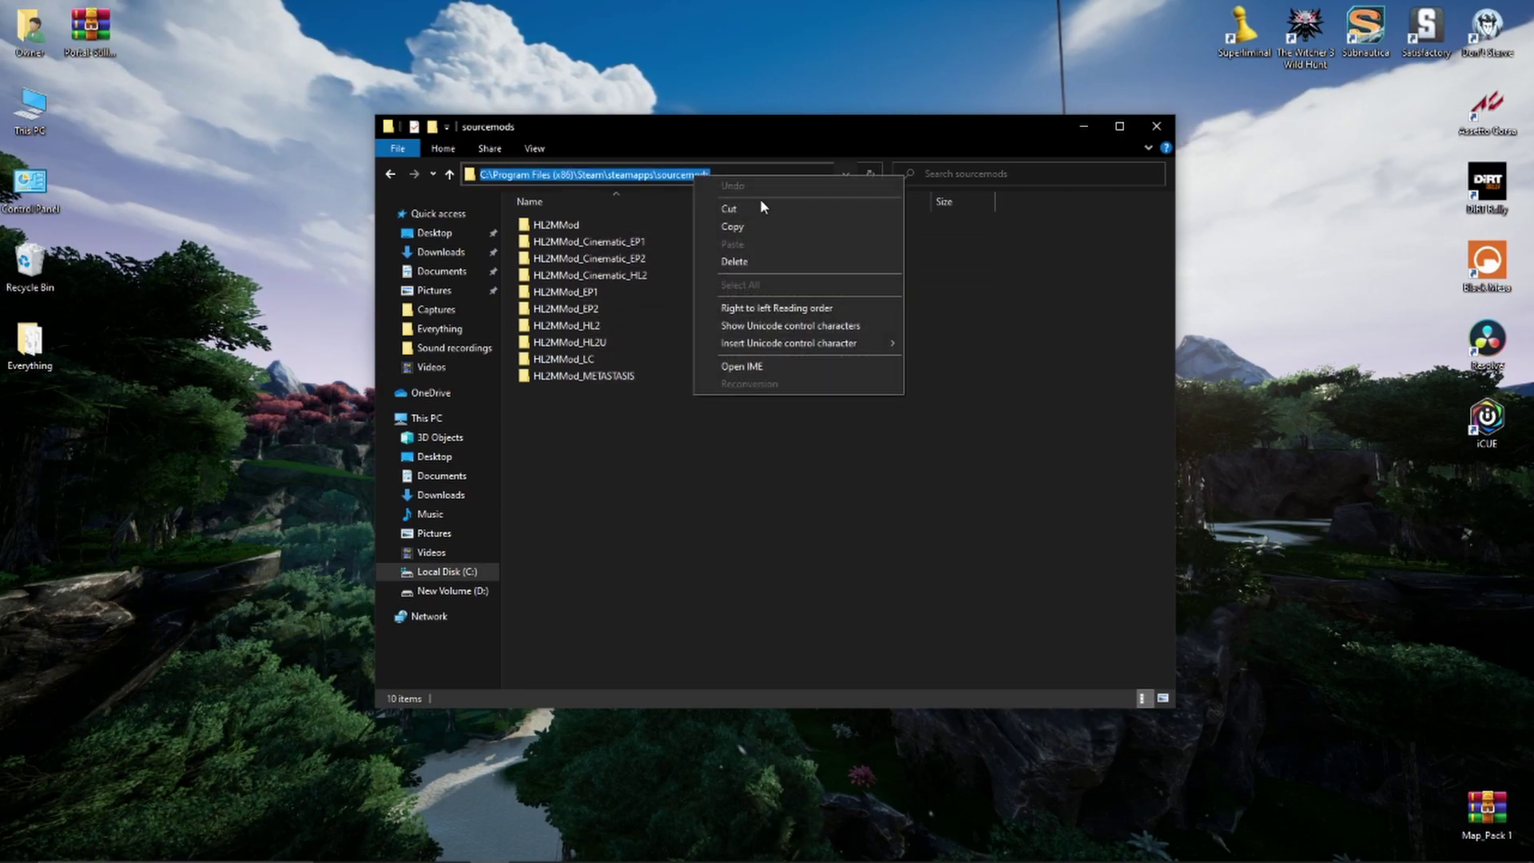
pyautogui.click(738, 233)
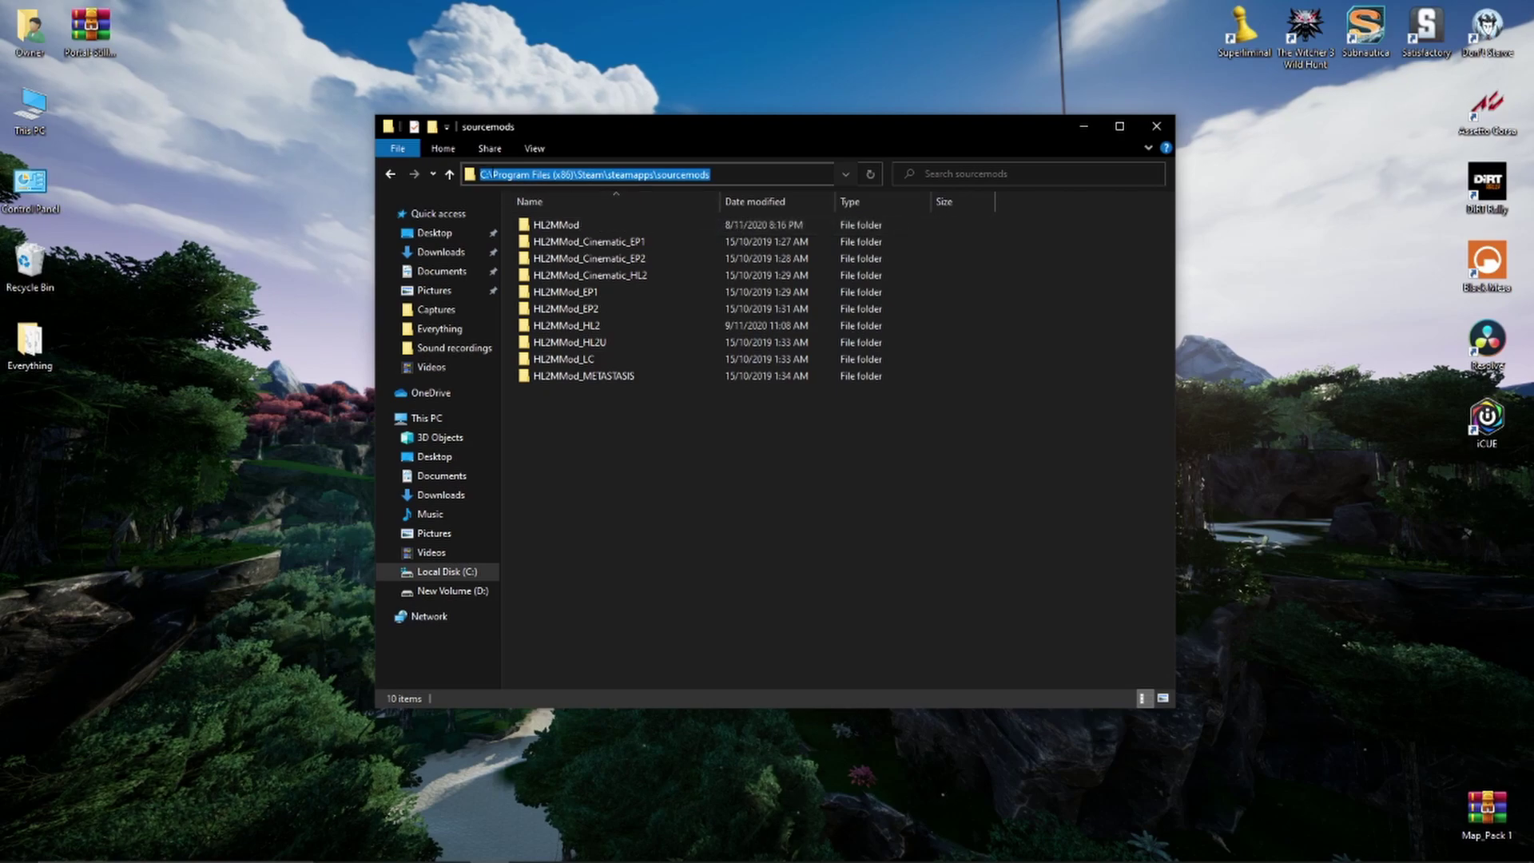
# Extract the Portal-StillAlive_Release archive from the desktop into C:\Program Files (x86)\Steam\steamapps\sourcemods
pyautogui.rightClick(99, 36)
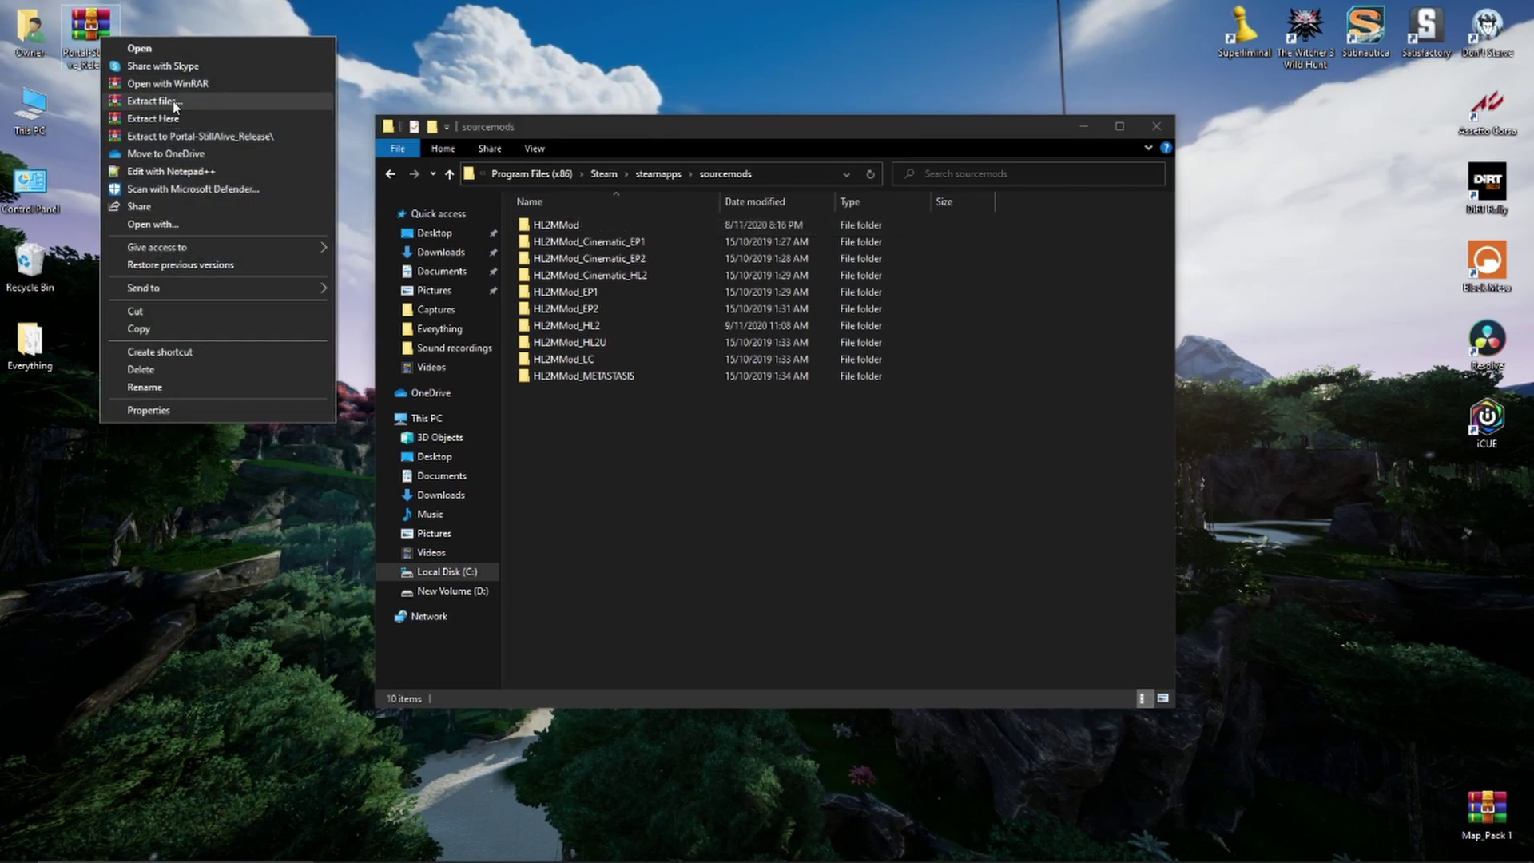
pyautogui.click(176, 104)
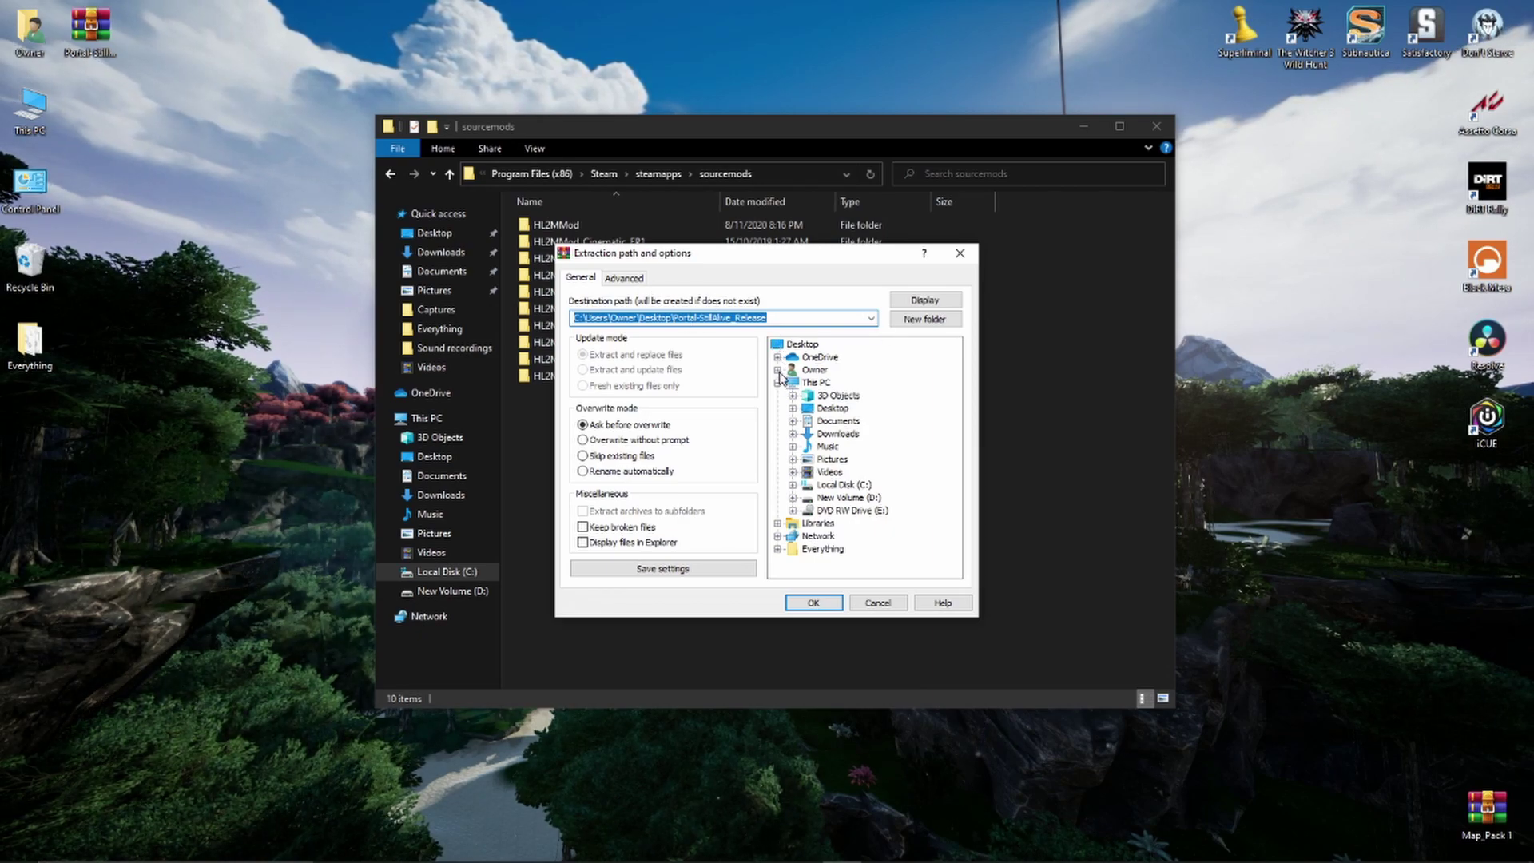
pyautogui.hotkey('ctrl', 'v')
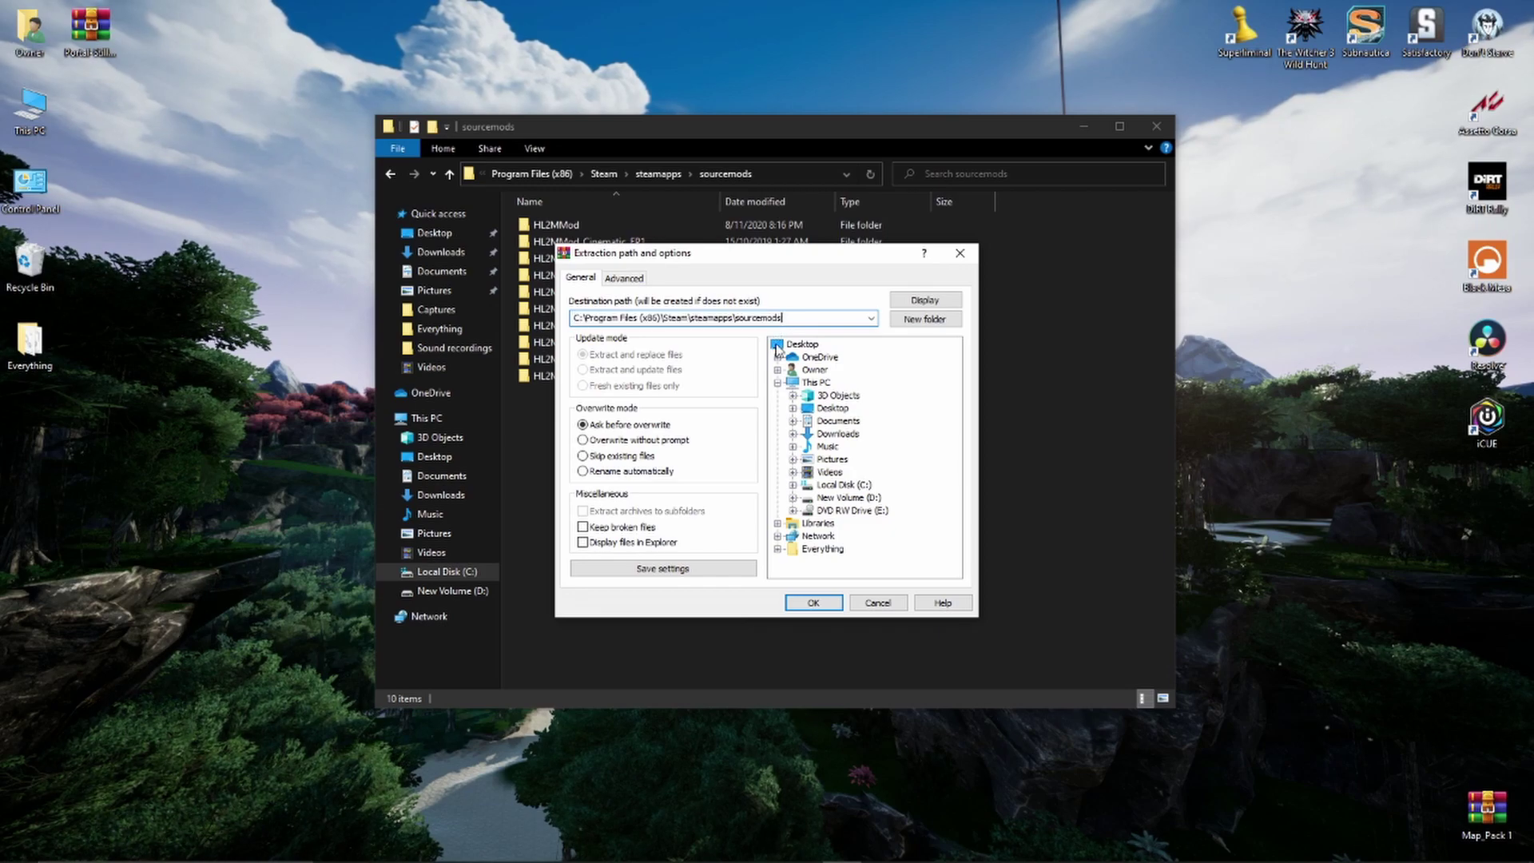
pyautogui.click(819, 604)
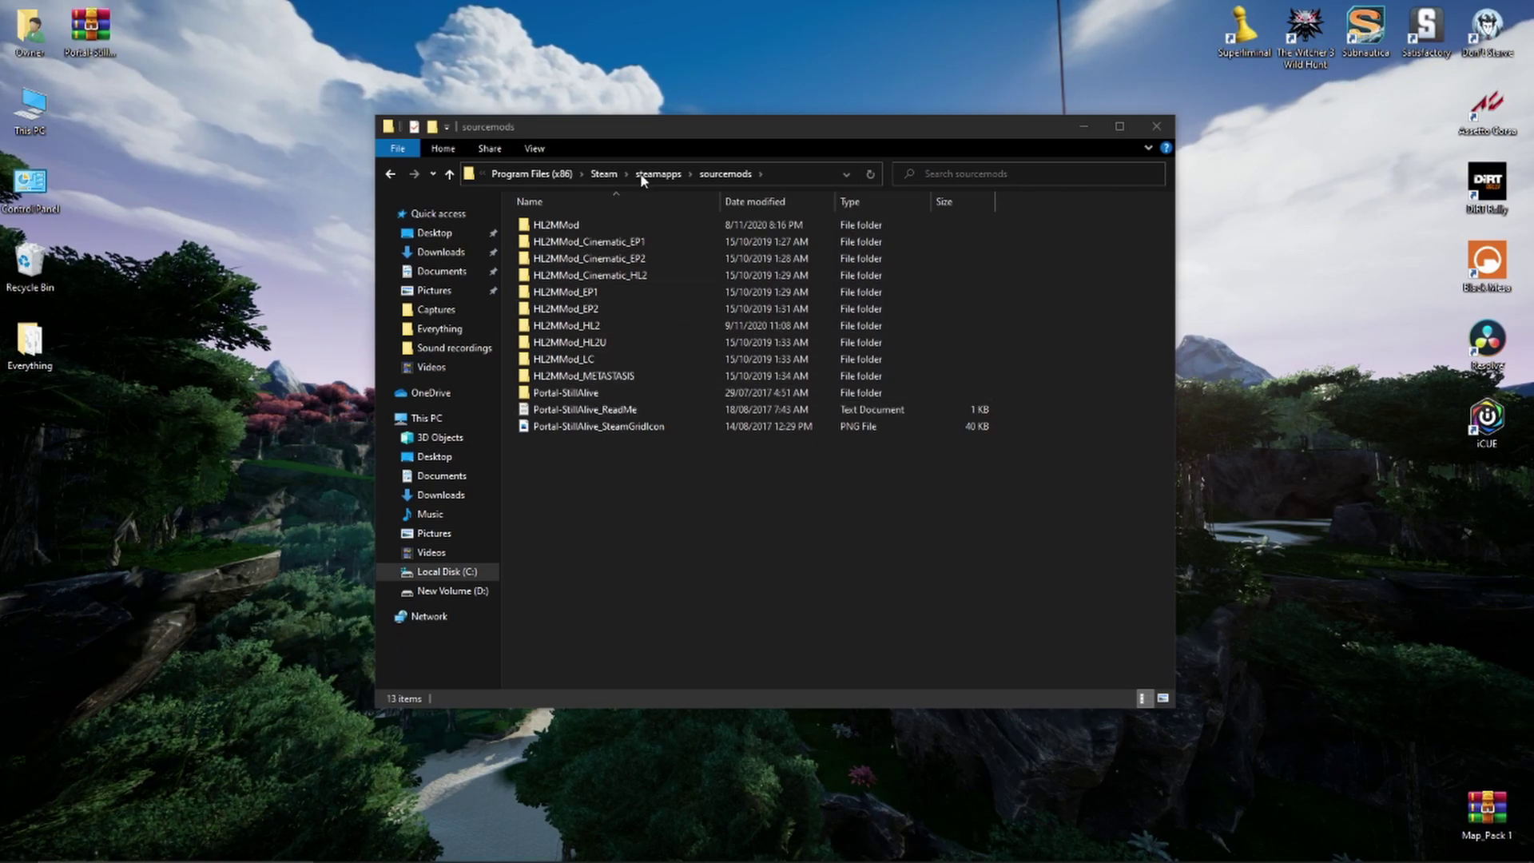
# Switch to Steam, exit it completely and start it again
pyautogui.moveTo(512, 859)
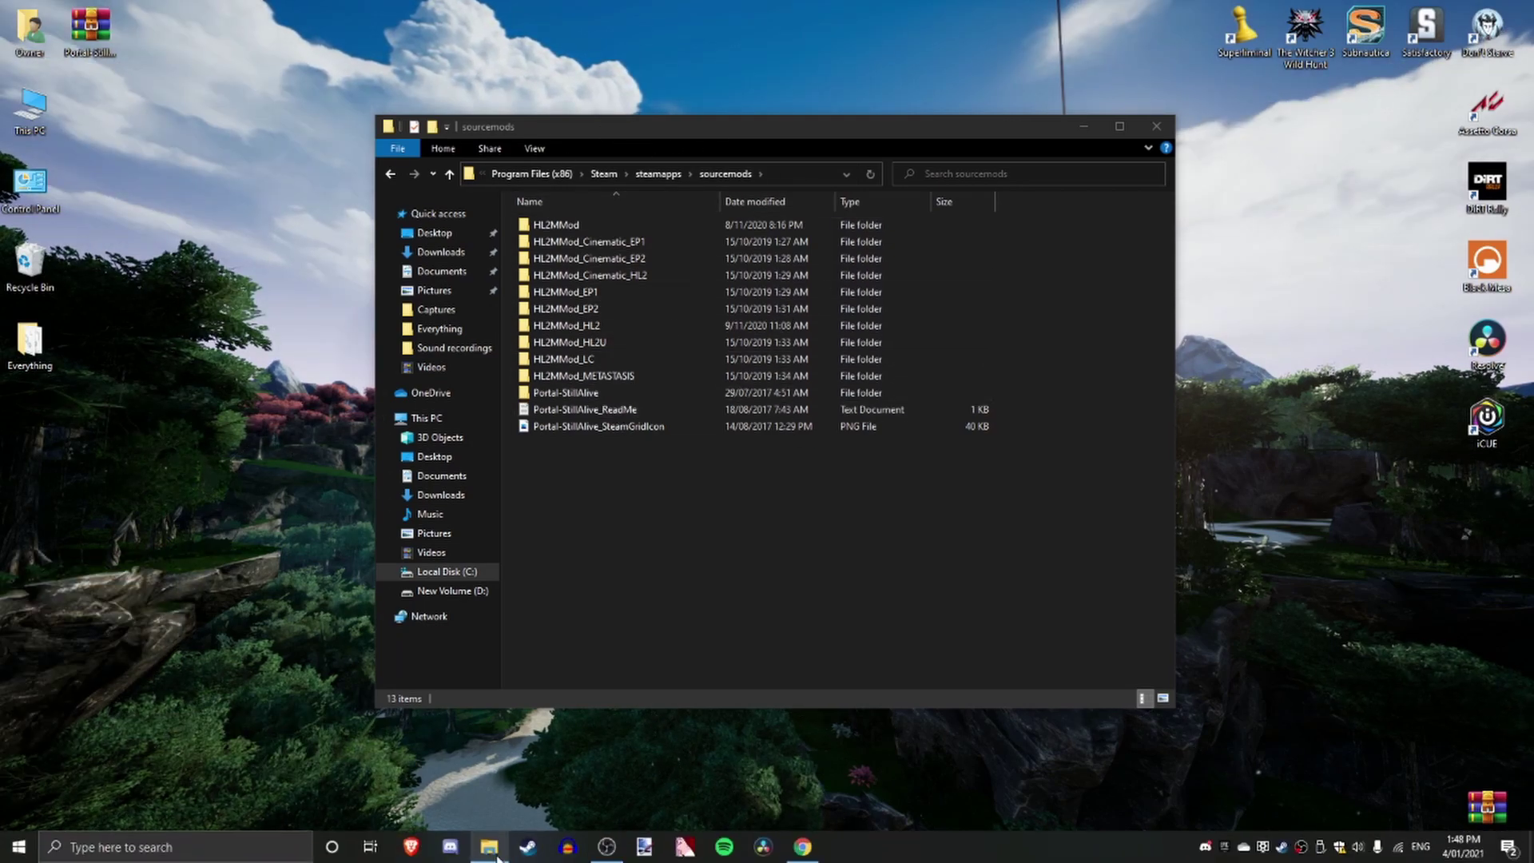
pyautogui.click(527, 846)
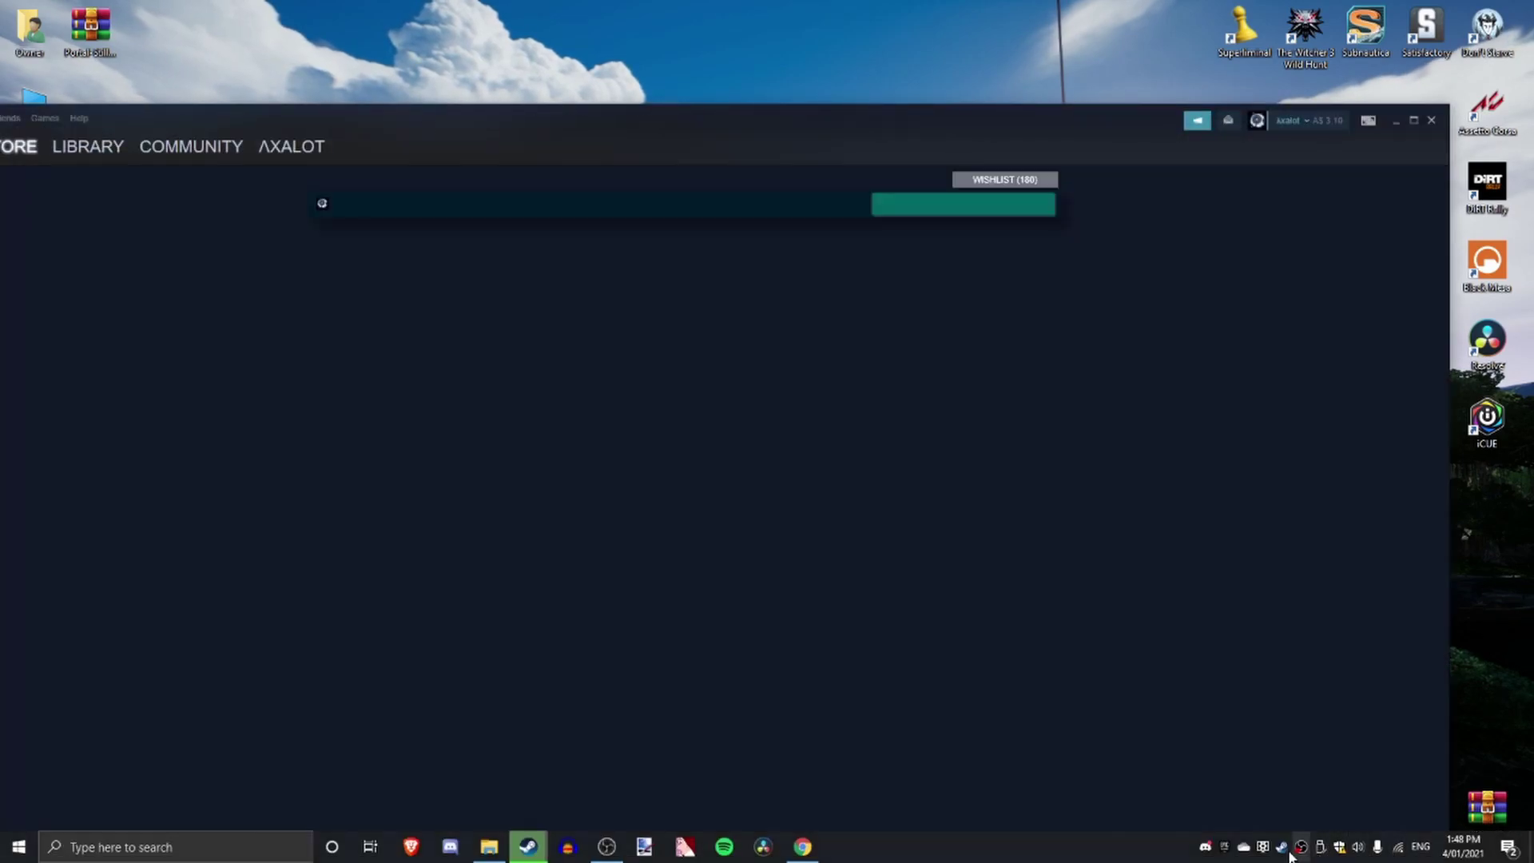
pyautogui.rightClick(1311, 845)
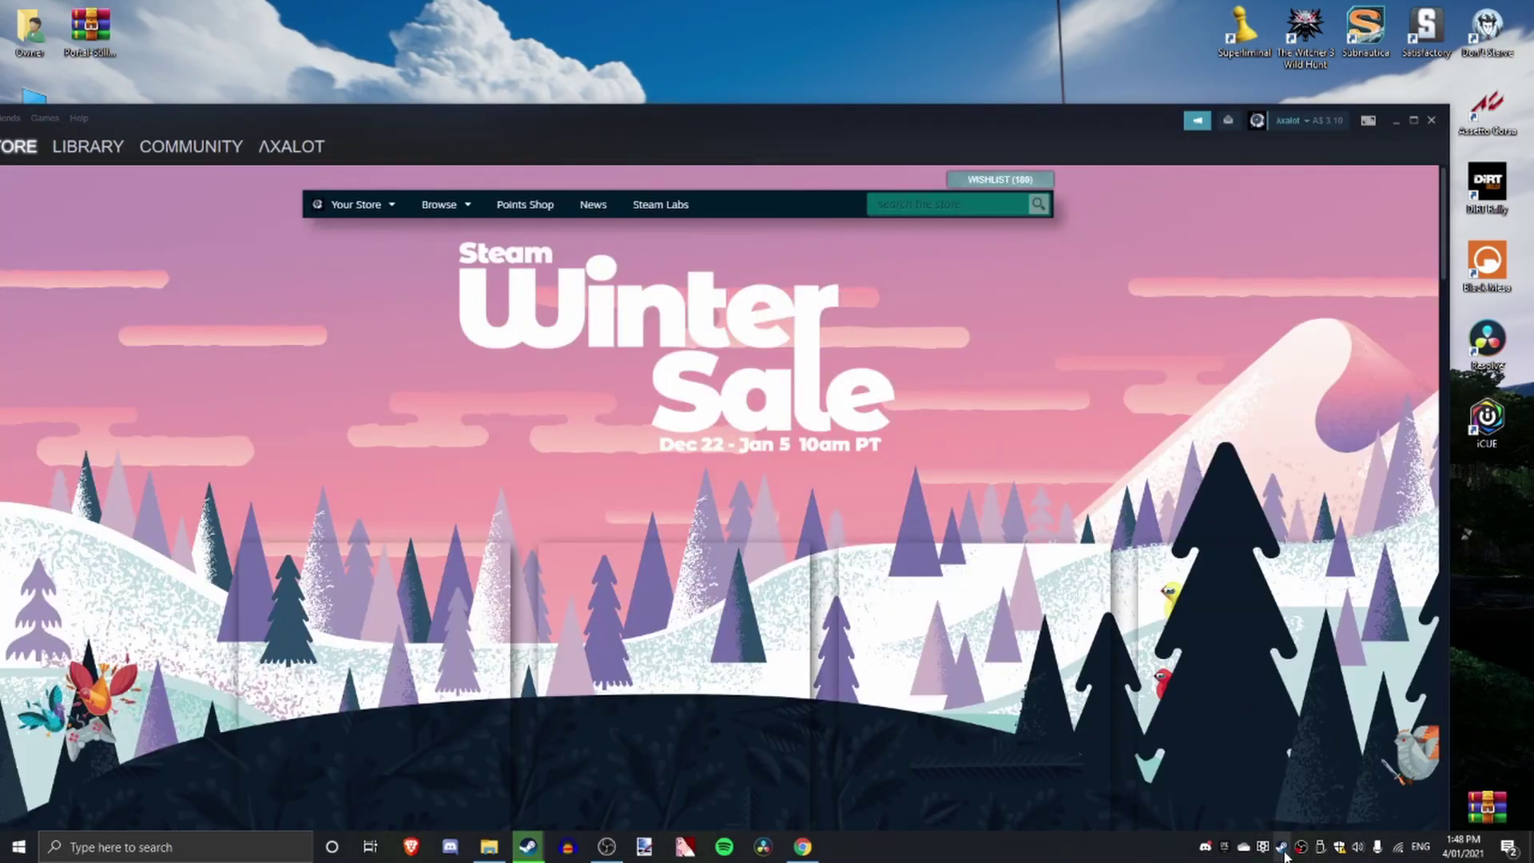
pyautogui.click(1311, 839)
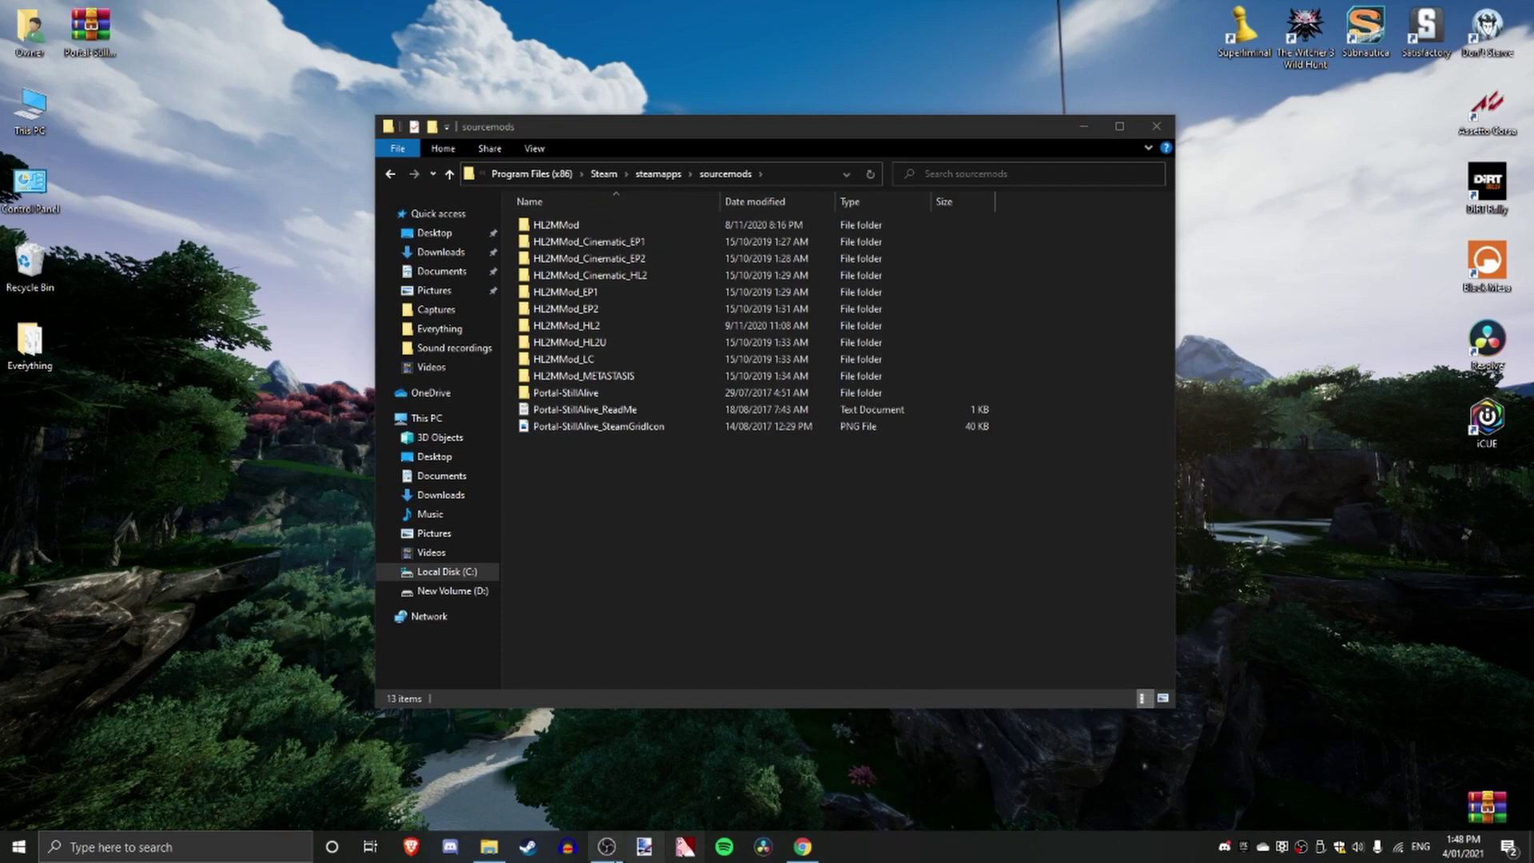
pyautogui.click(528, 848)
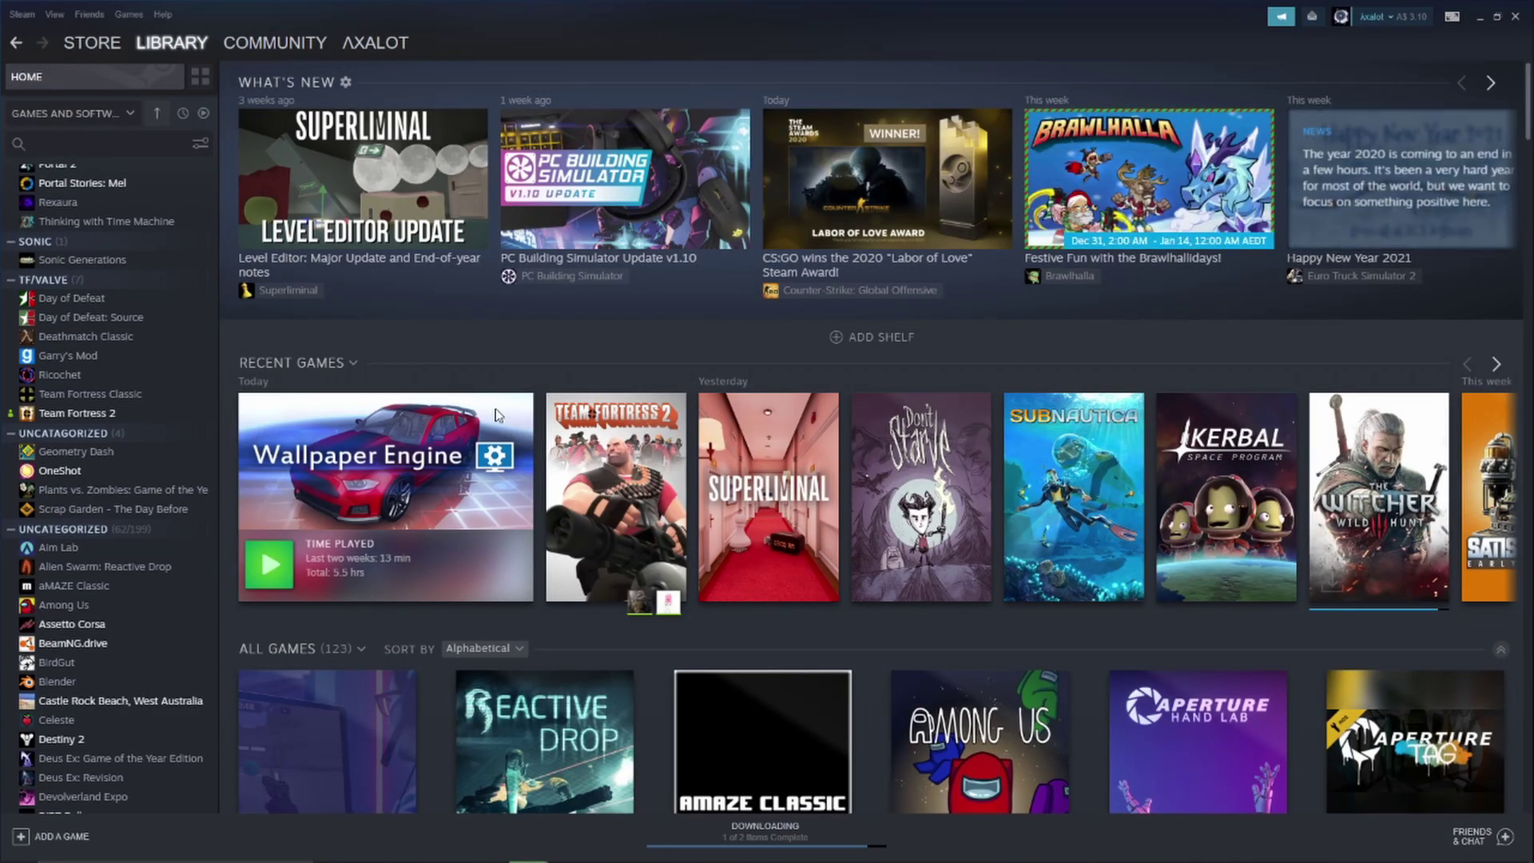
# Find Portal: Still Alive among the uncategorized games in the Steam library and launch it
pyautogui.scroll(-1, 167, 485)
pyautogui.scroll(-3, 167, 485)
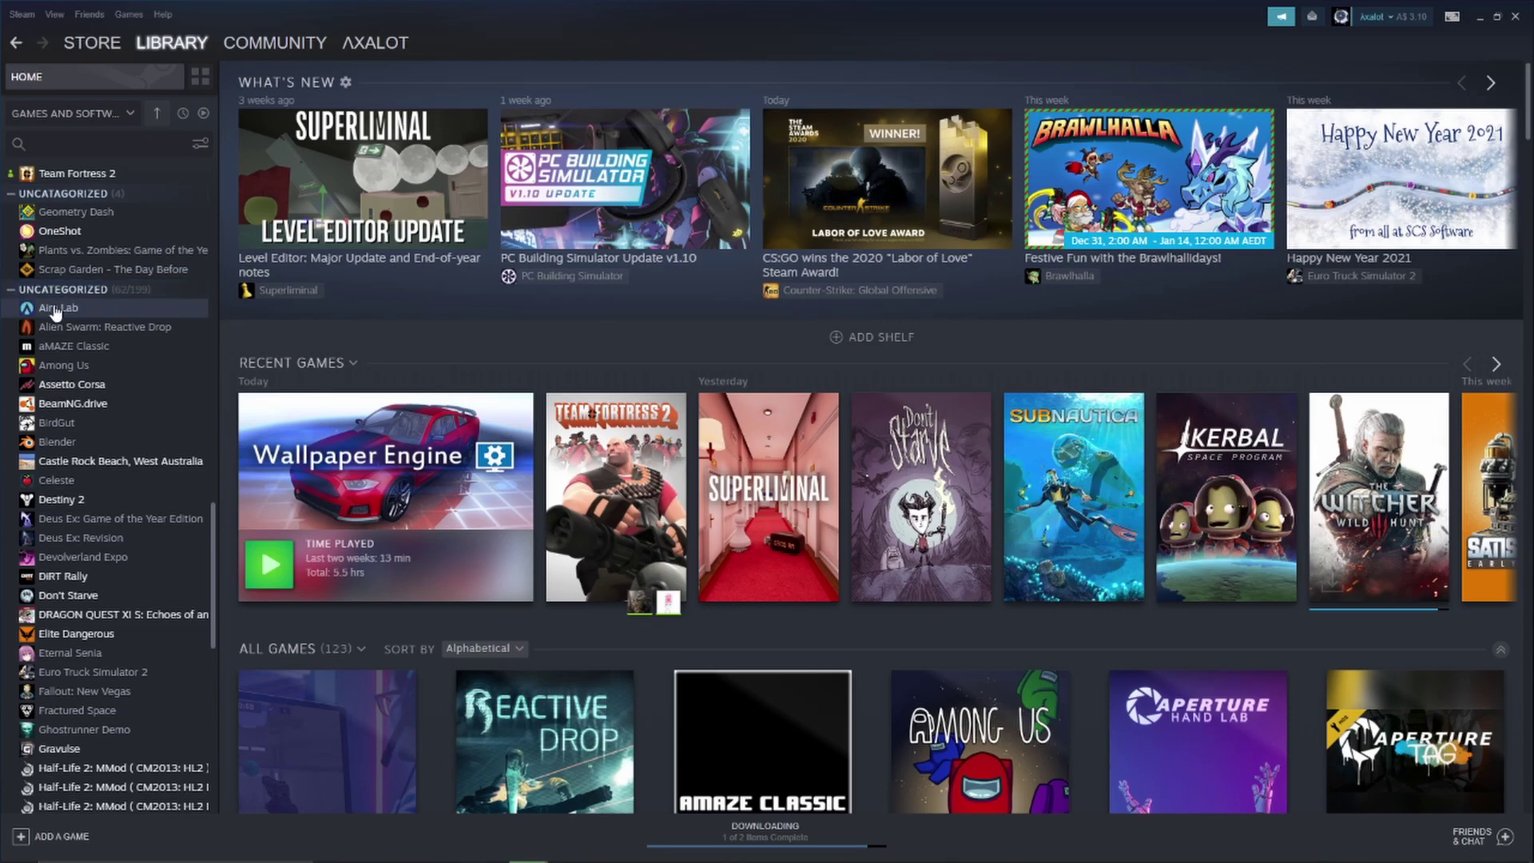
pyautogui.scroll(-4, 142, 470)
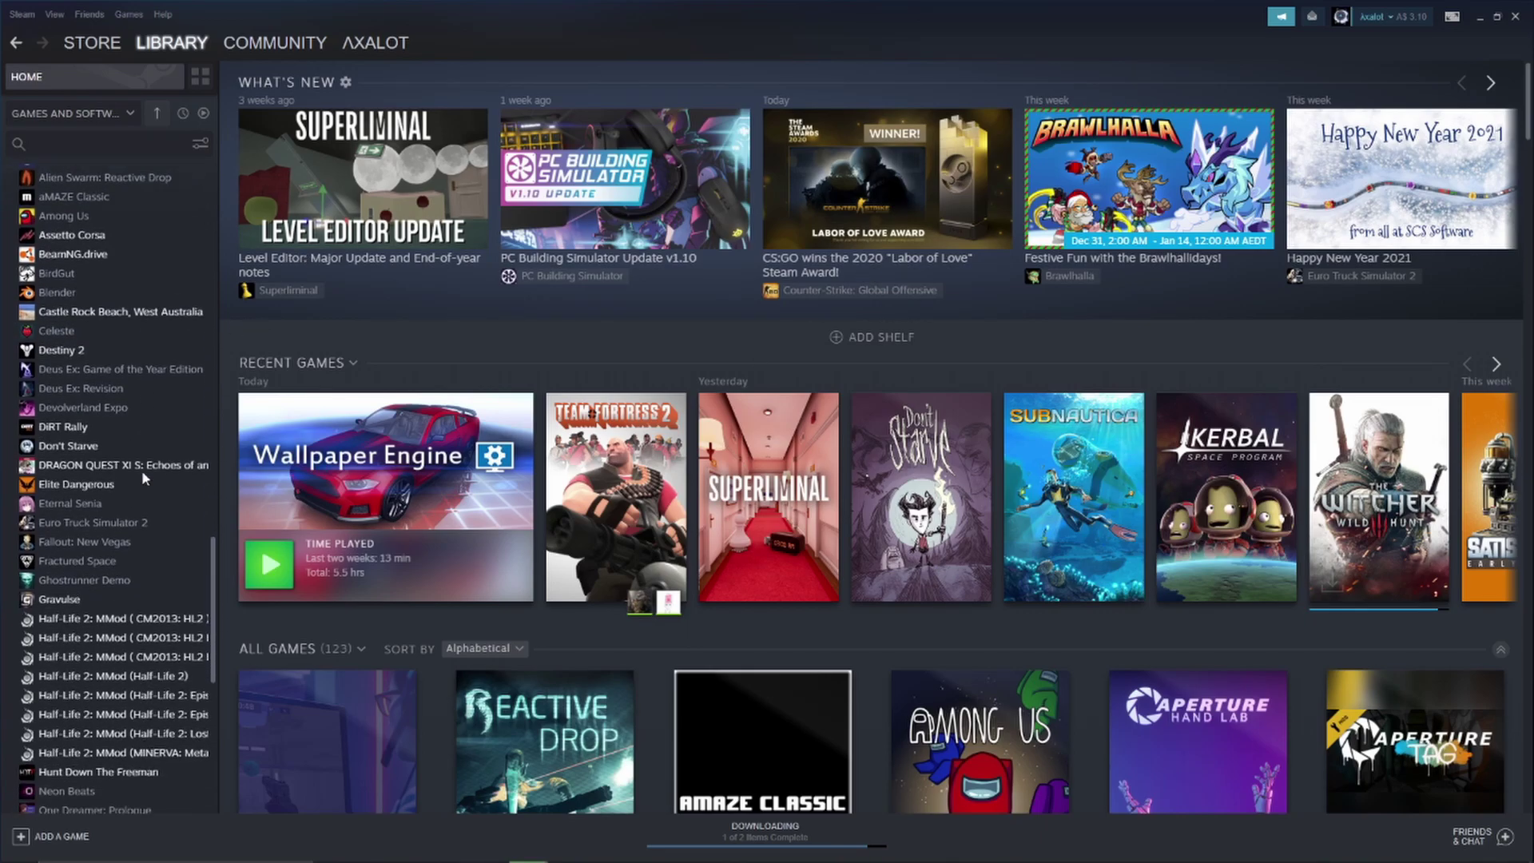
pyautogui.scroll(-2, 125, 559)
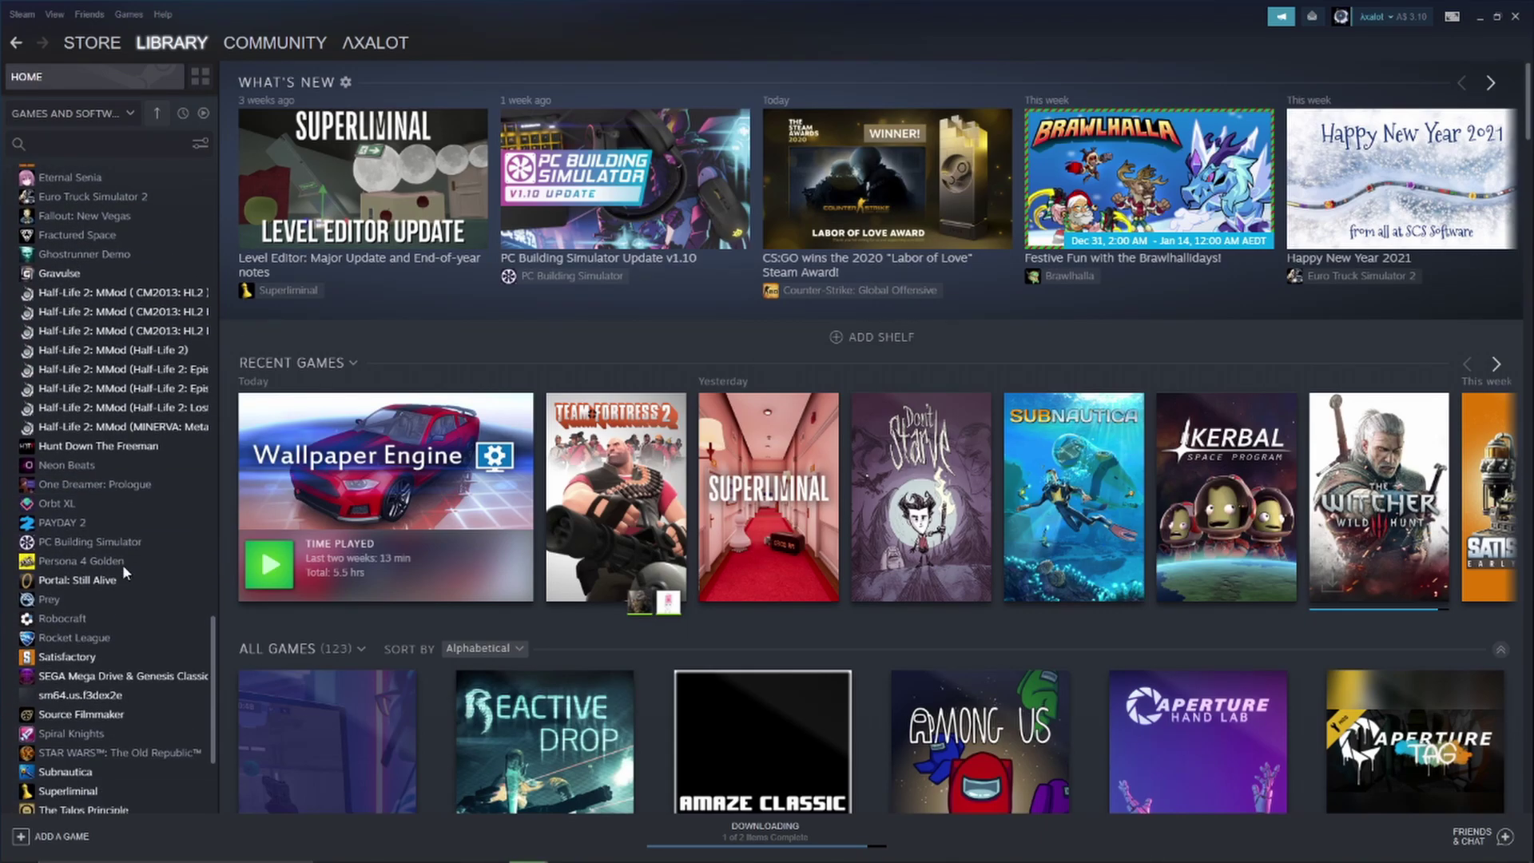
pyautogui.click(104, 576)
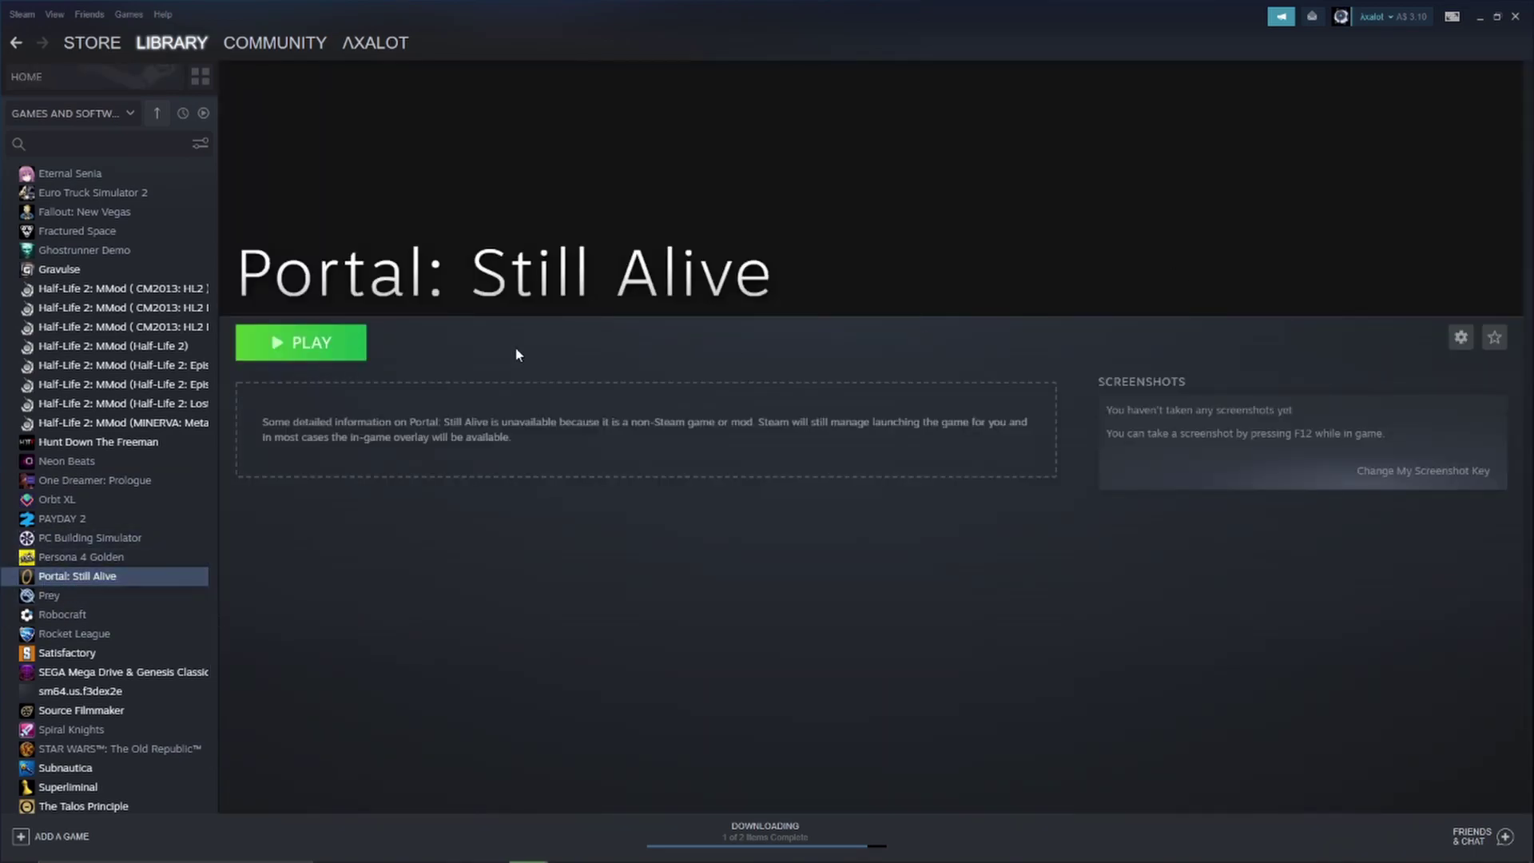
pyautogui.click(319, 342)
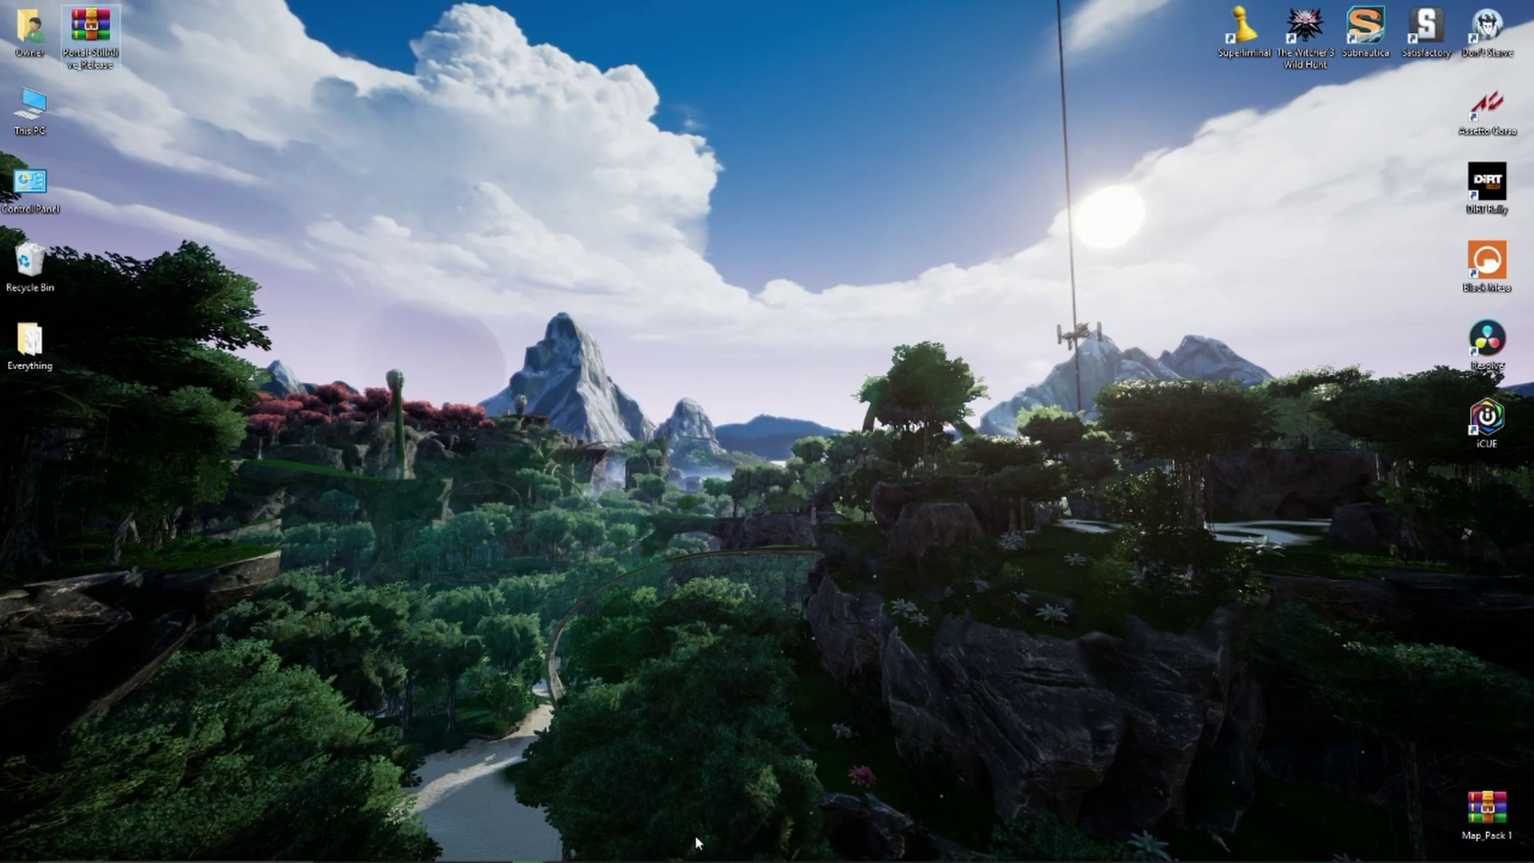
# Switch back to Steam and browse to Portal 2's local files from the game's properties
pyautogui.click(527, 846)
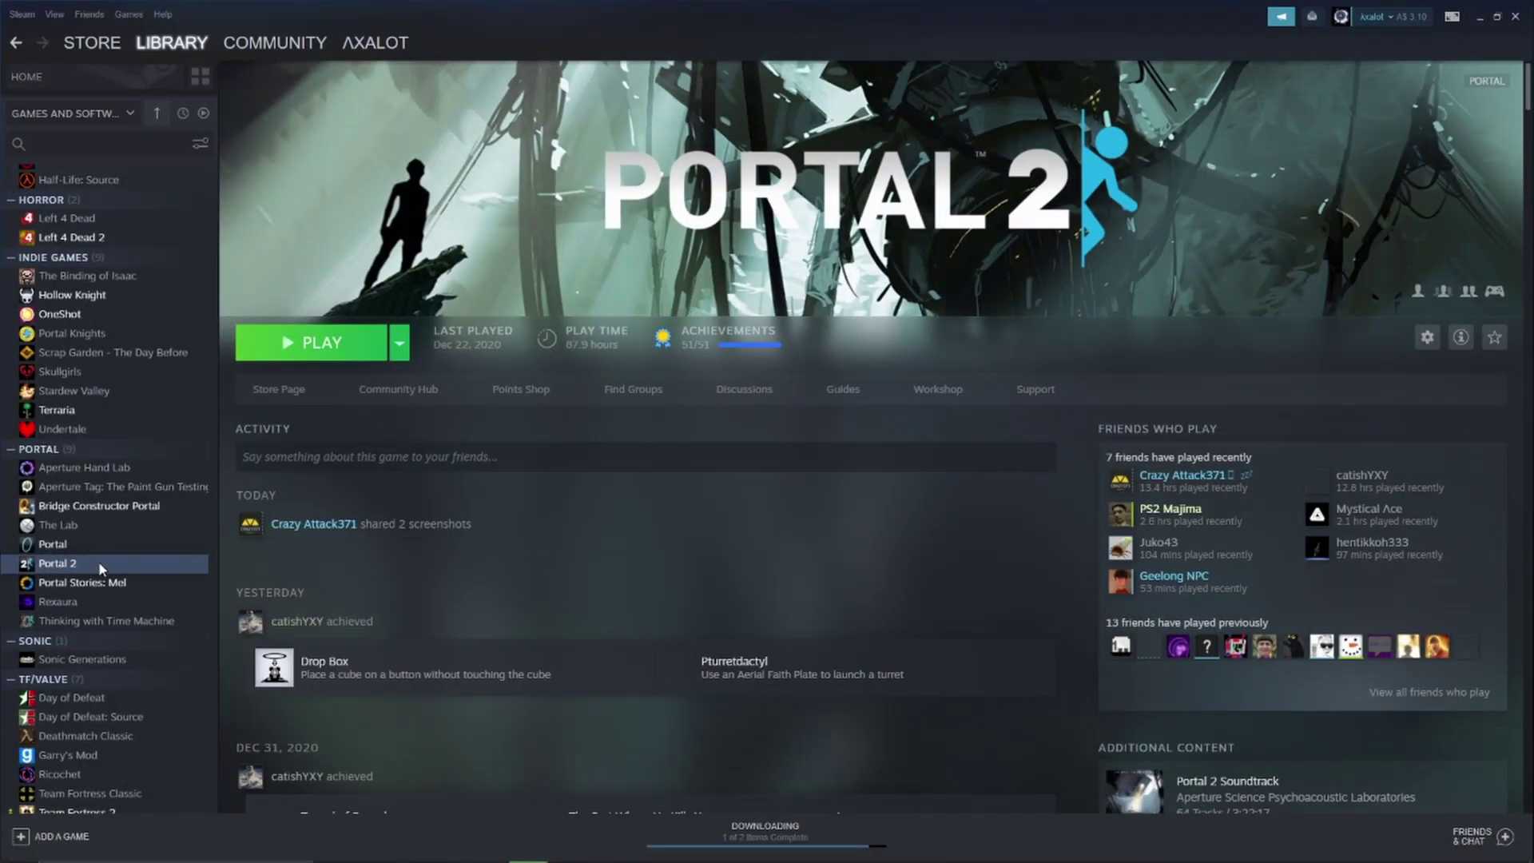
pyautogui.rightClick(100, 562)
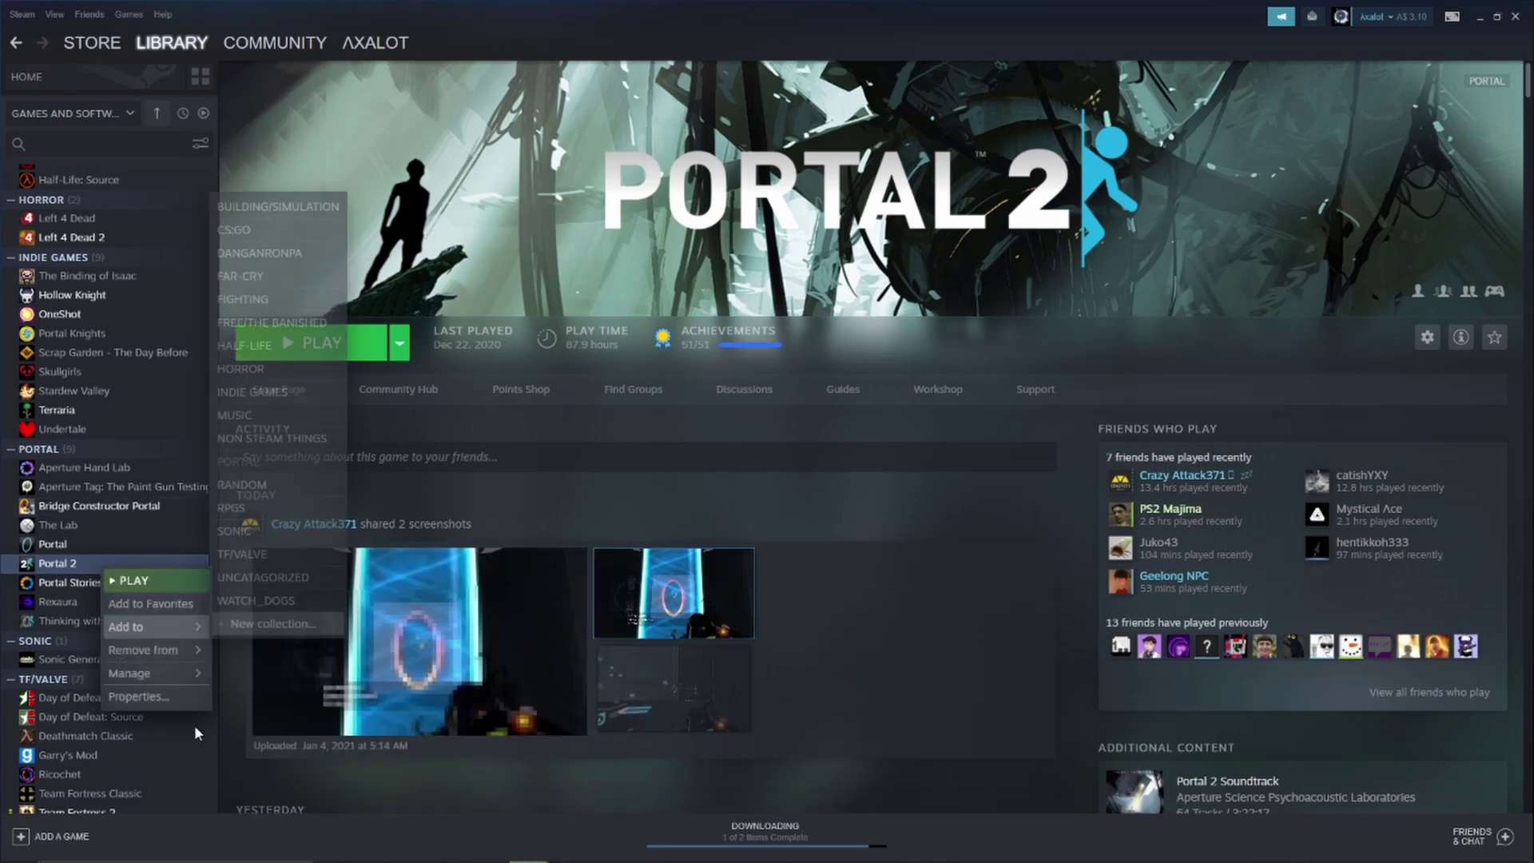
pyautogui.click(172, 697)
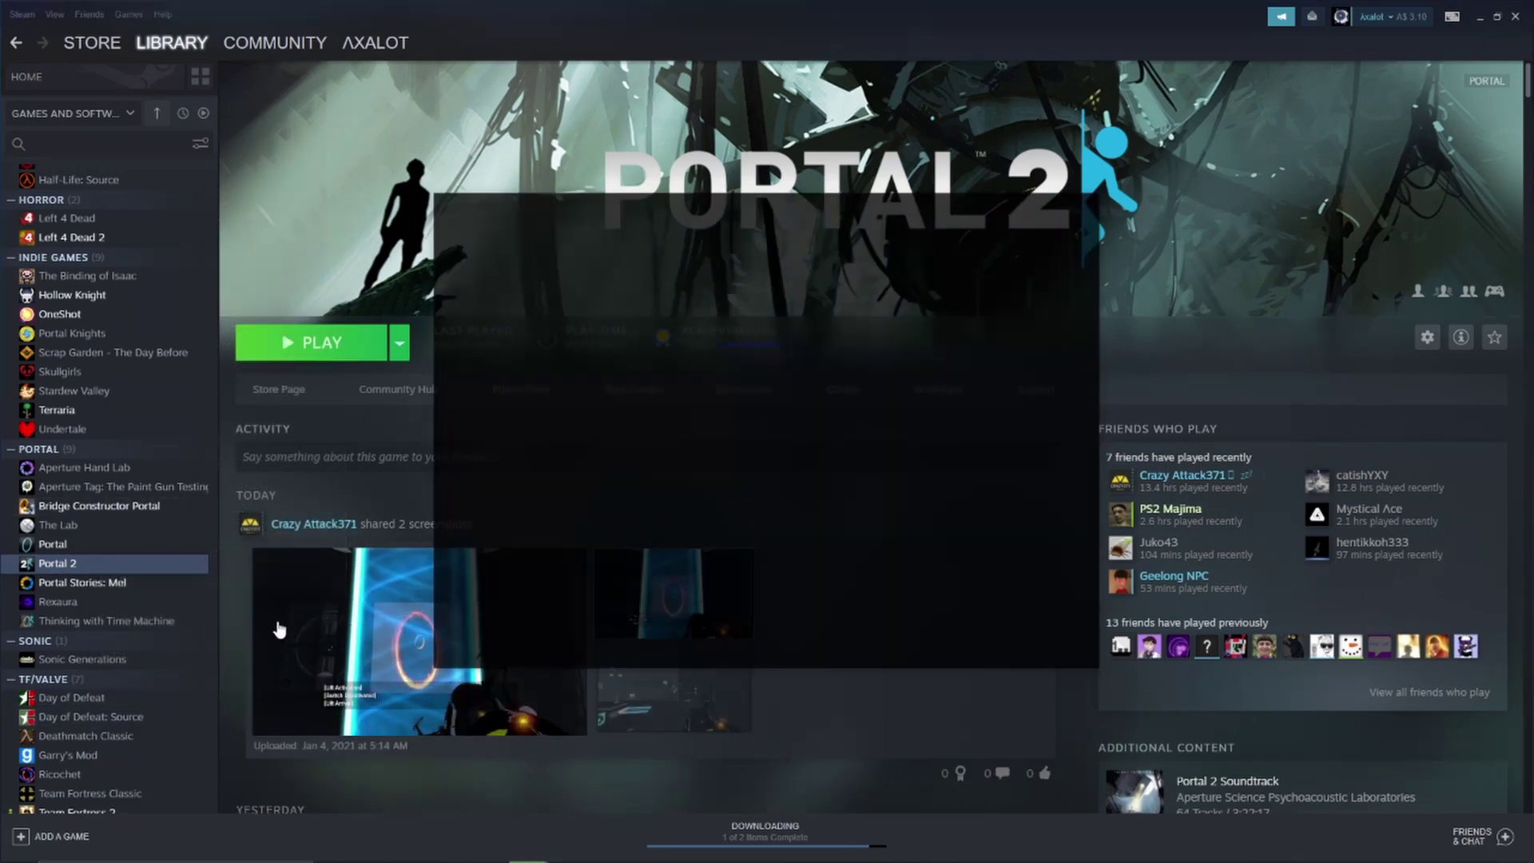
pyautogui.click(476, 286)
pyautogui.click(489, 309)
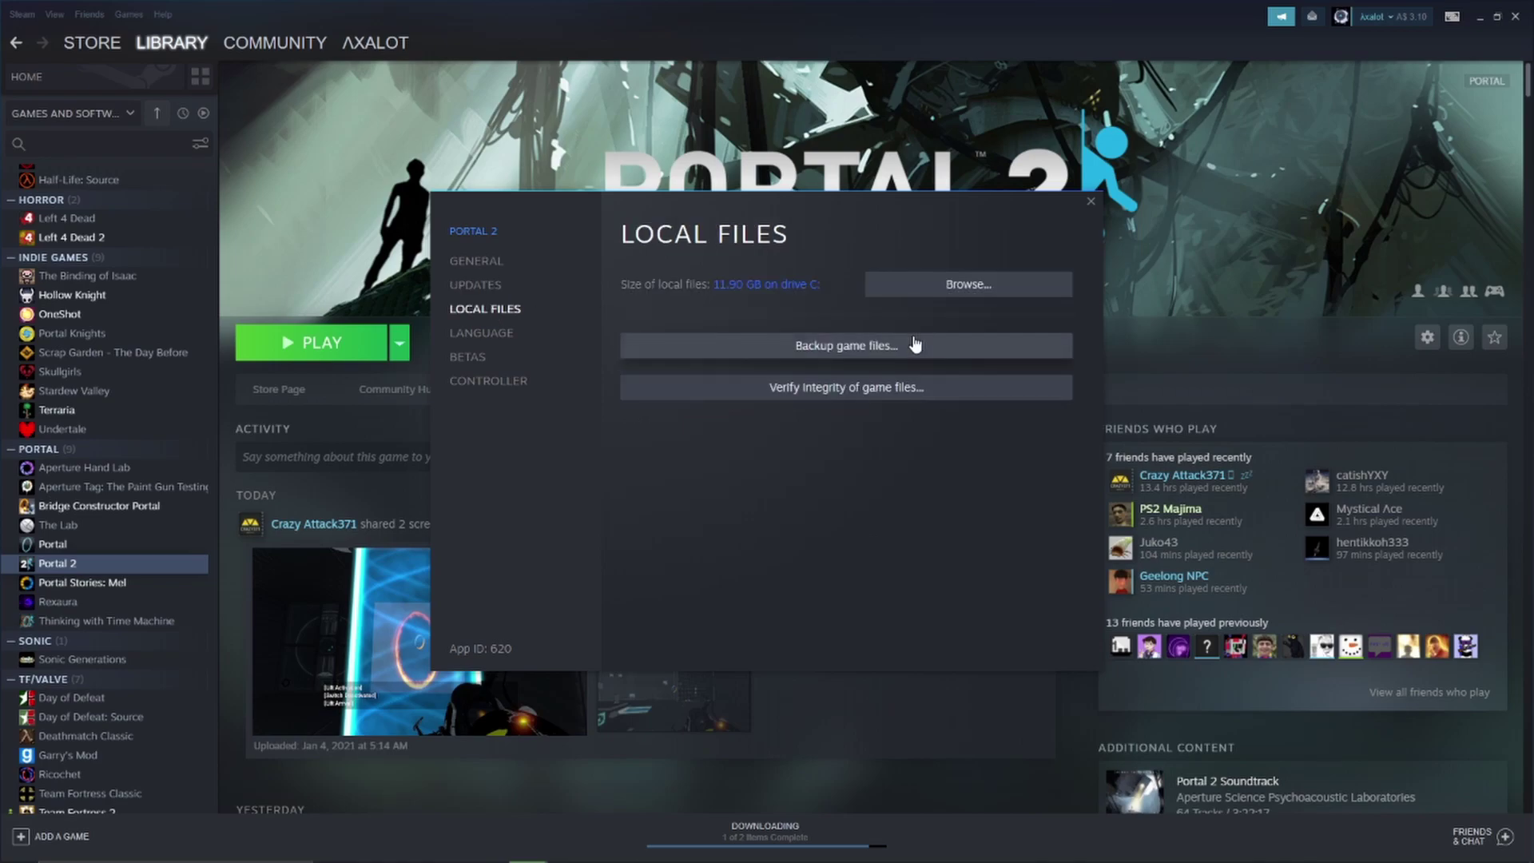
pyautogui.click(955, 285)
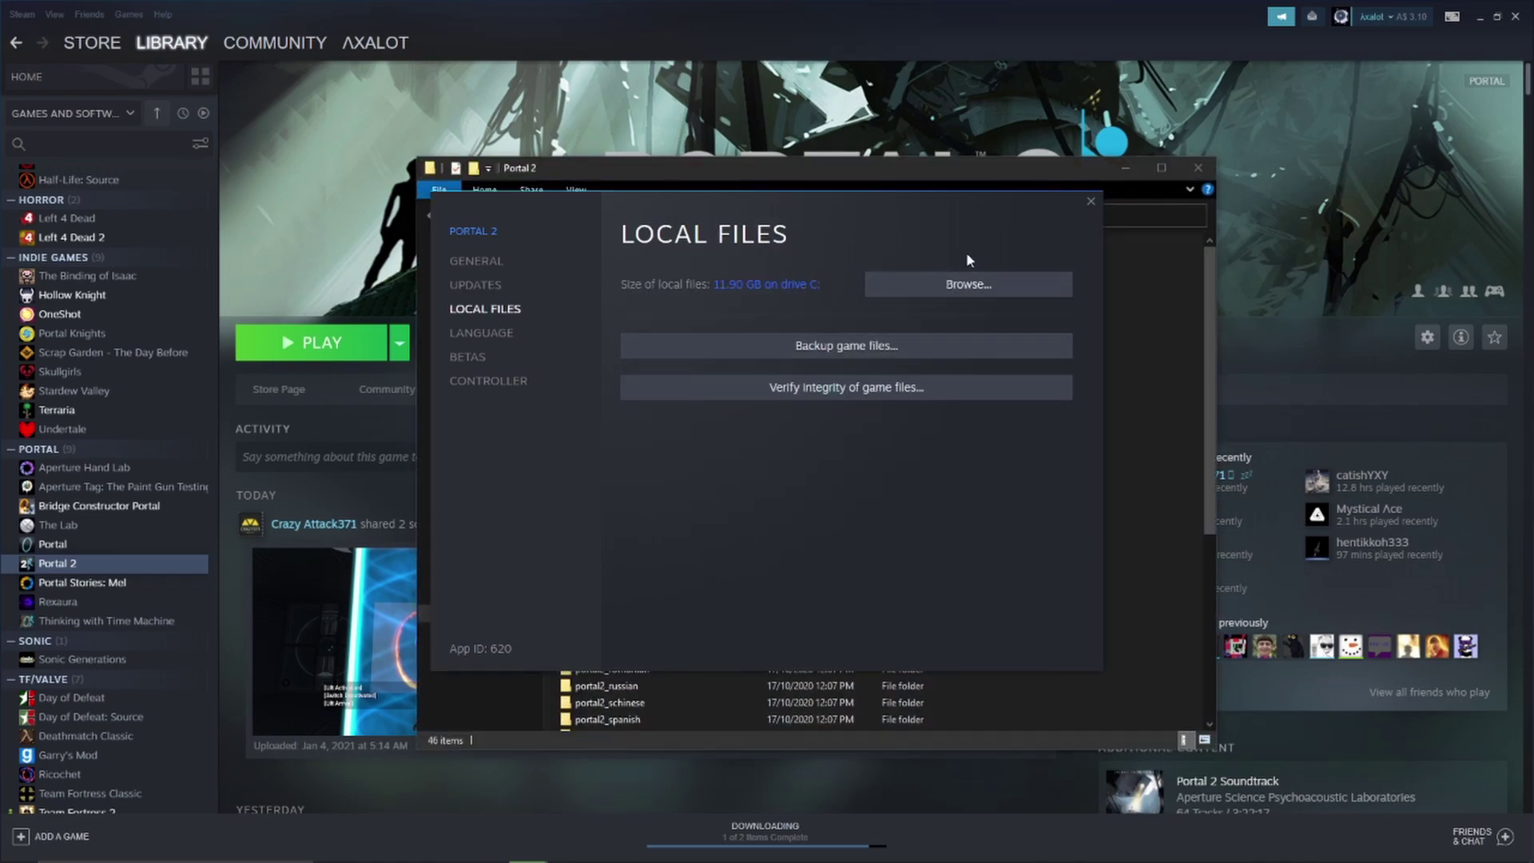
# Open the maps folder inside the portal2 folder of the Portal 2 installation
pyautogui.click(1187, 586)
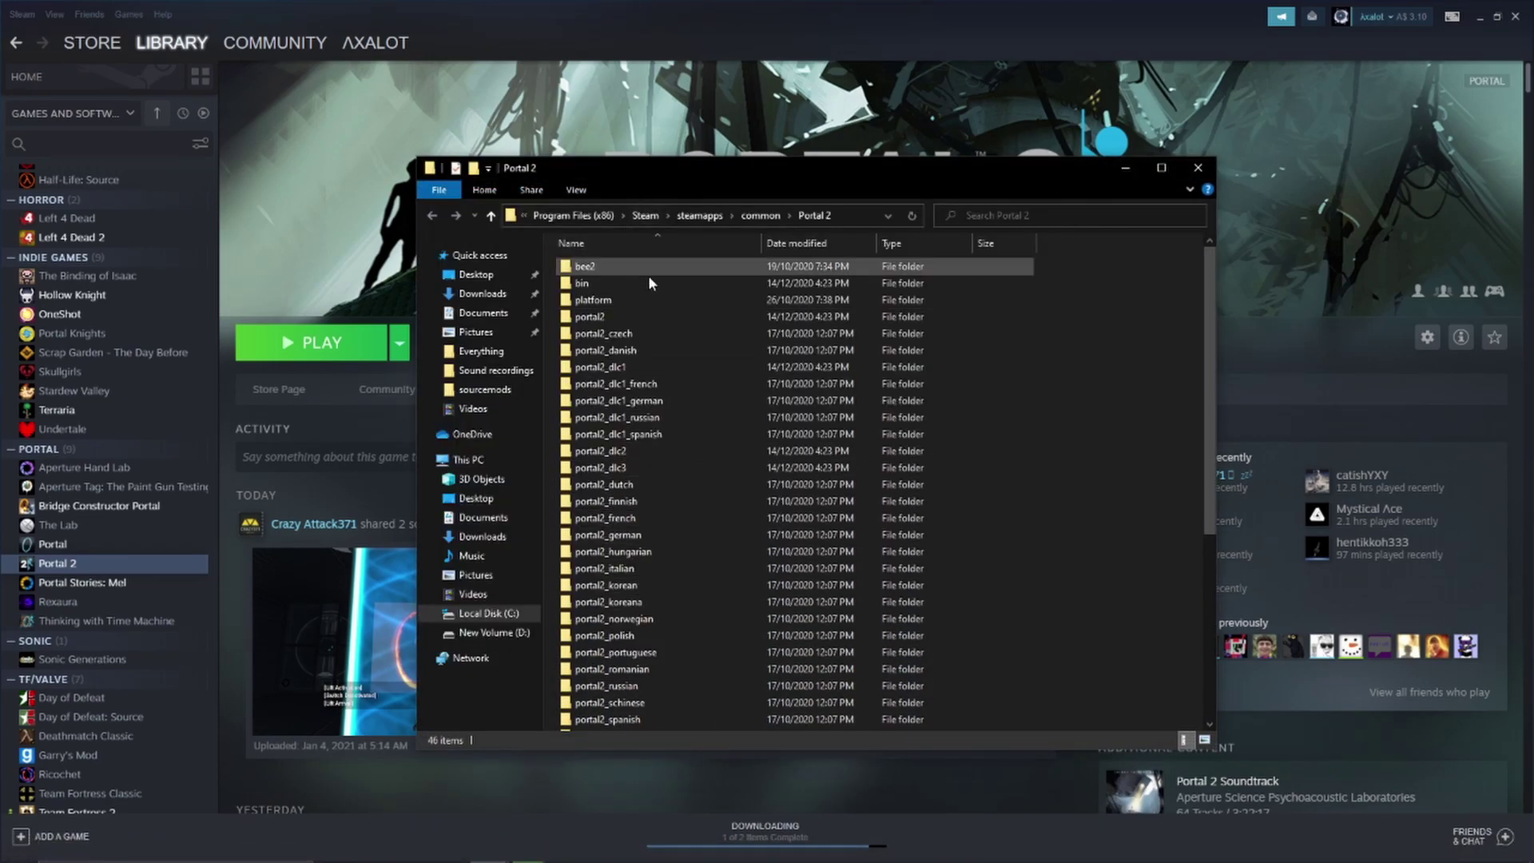
pyautogui.doubleClick(649, 319)
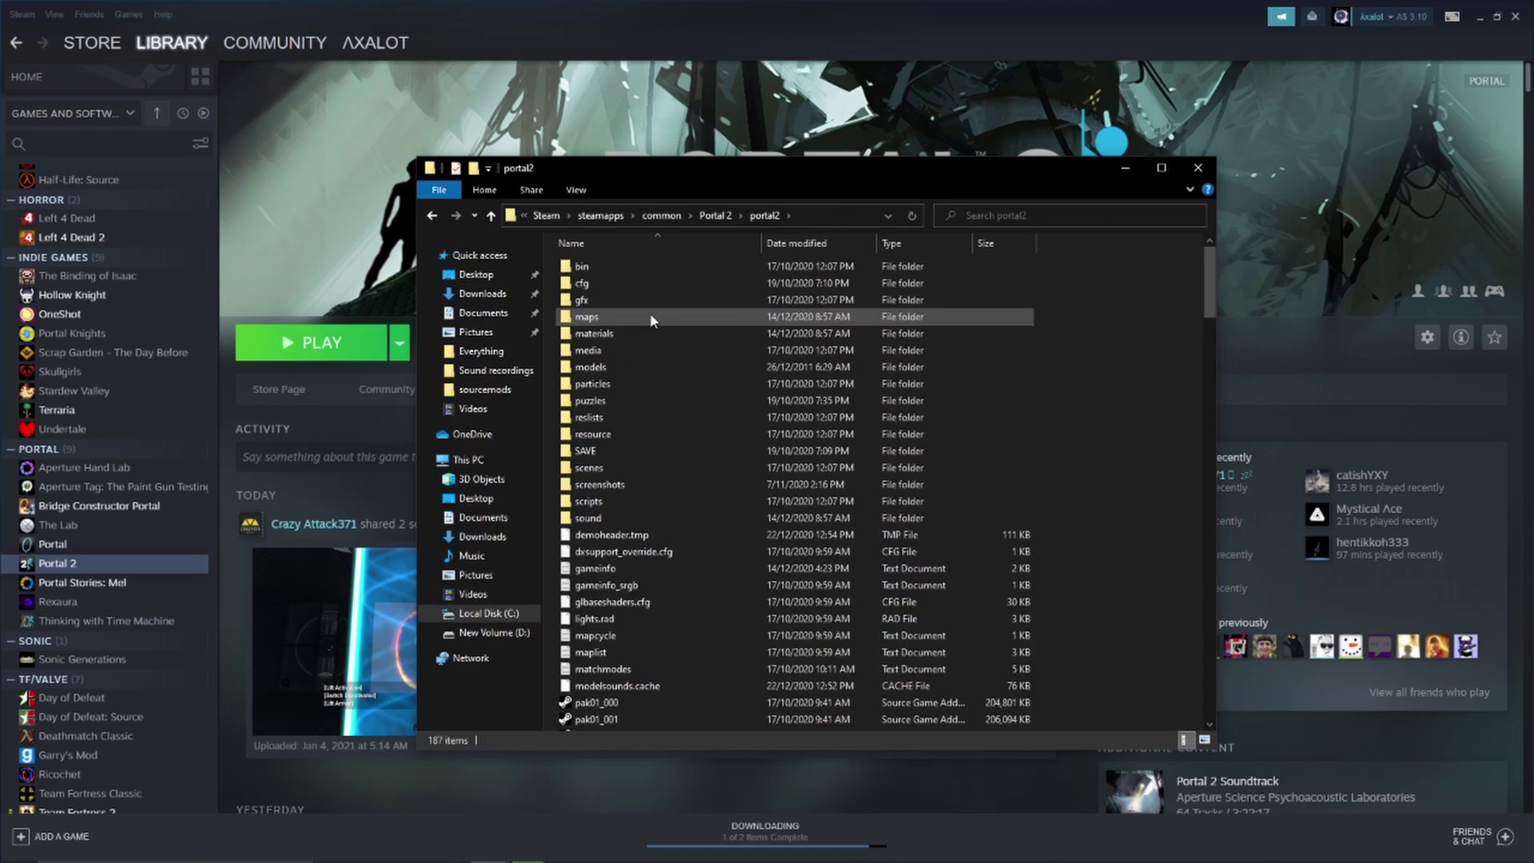
pyautogui.doubleClick(638, 315)
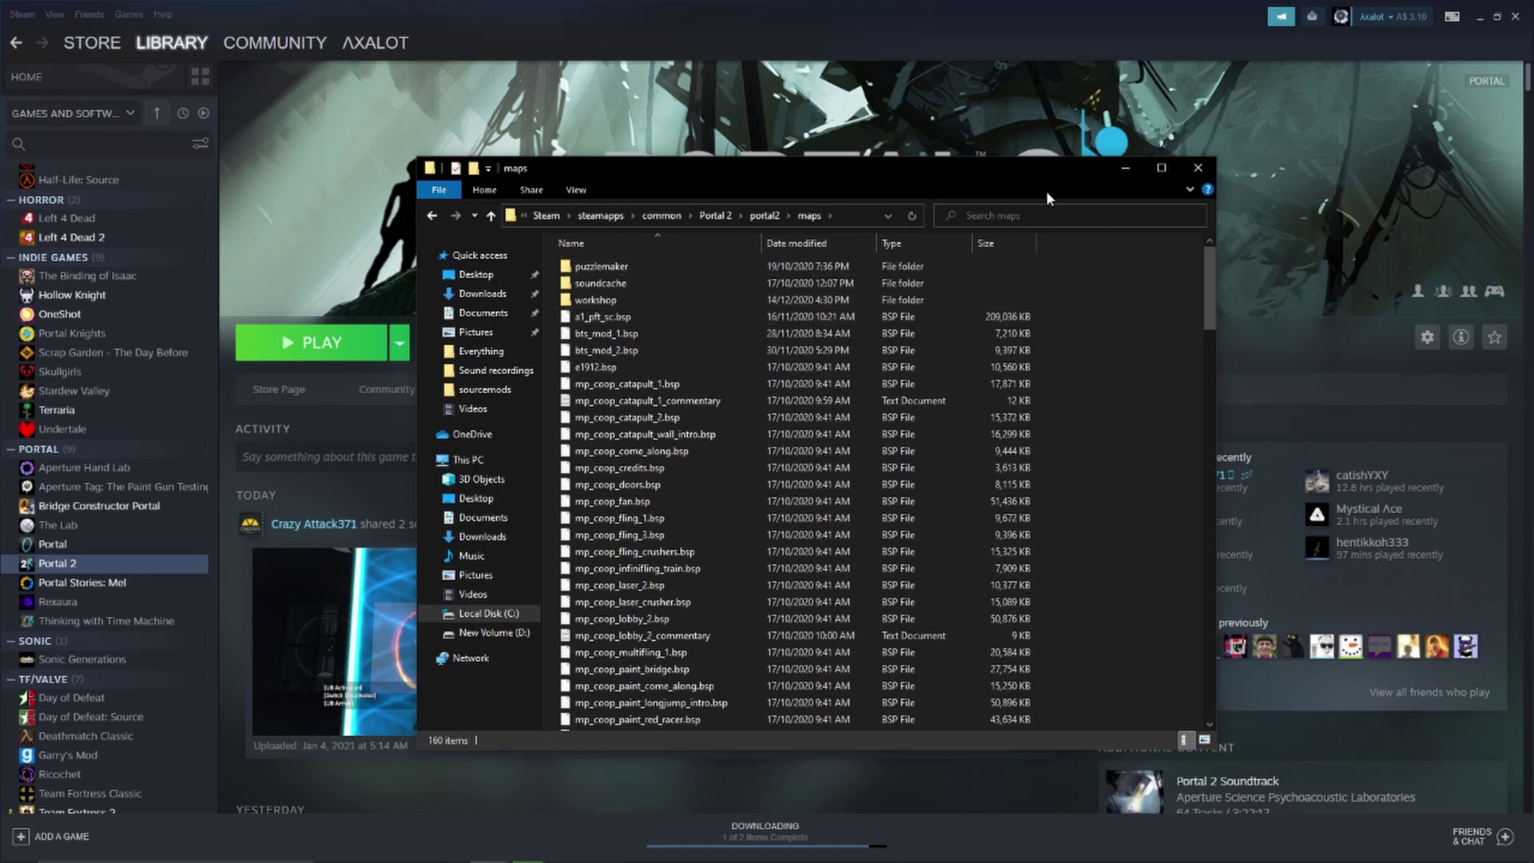
# Minimize Steam to reveal the desktop and copy the full path of Portal 2's maps folder
pyautogui.click(1479, 16)
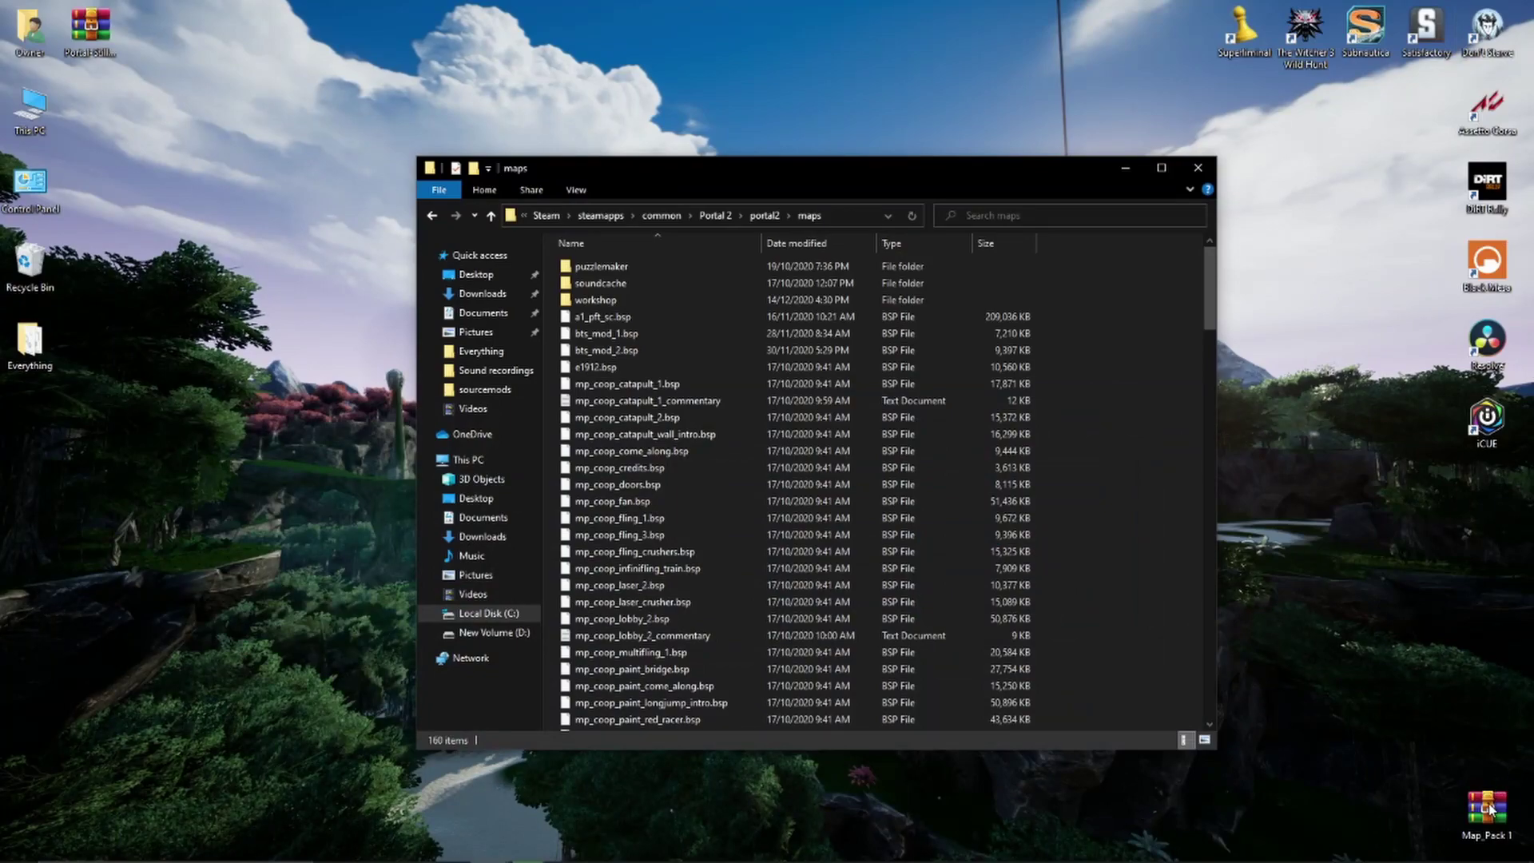
pyautogui.click(1490, 809)
pyautogui.rightClick(1490, 808)
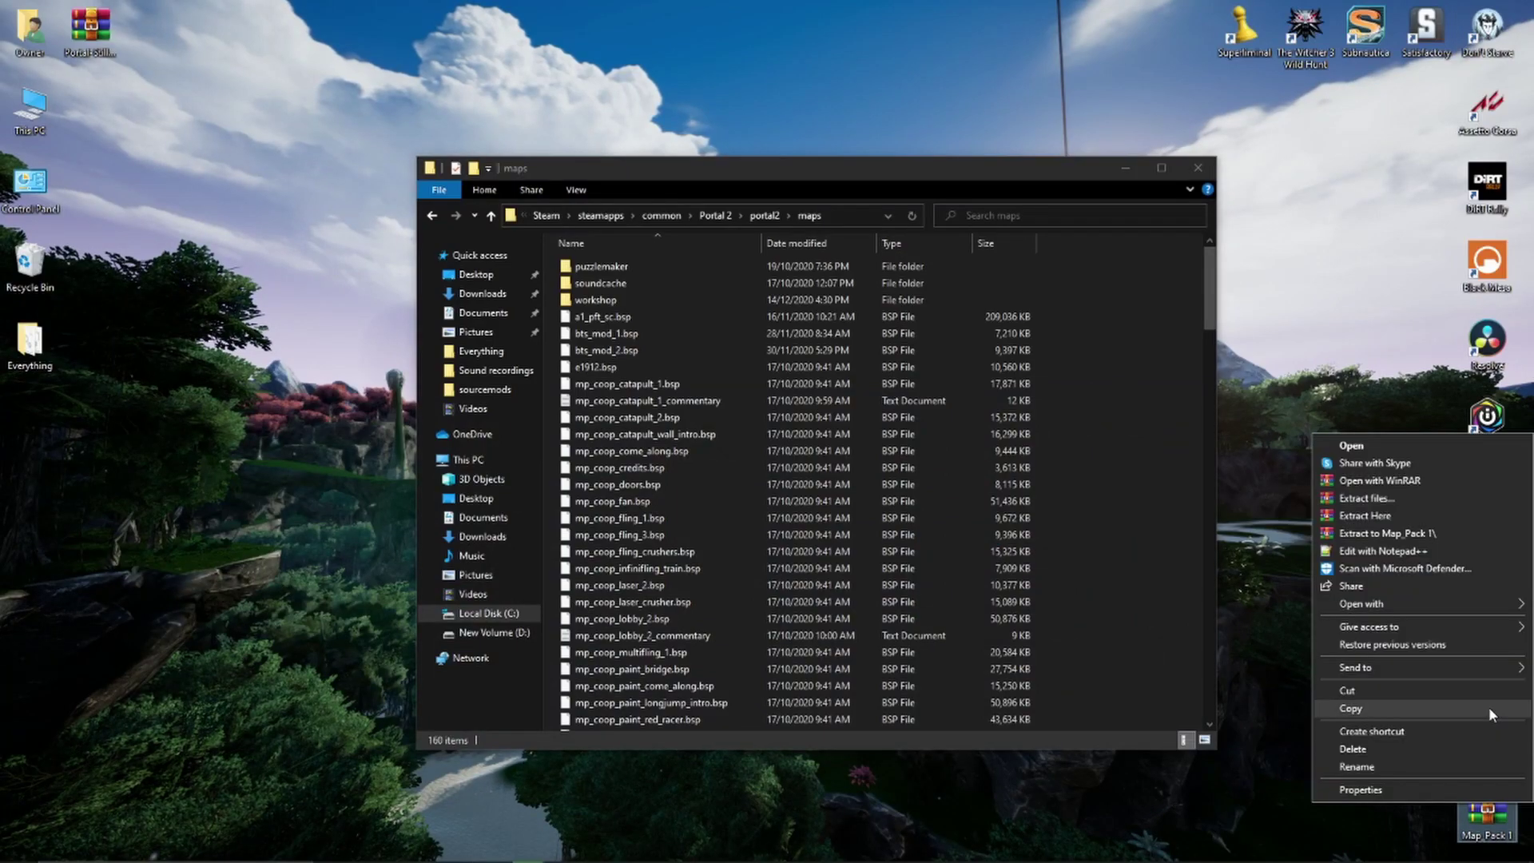
pyautogui.click(814, 217)
pyautogui.rightClick(835, 218)
pyautogui.click(919, 280)
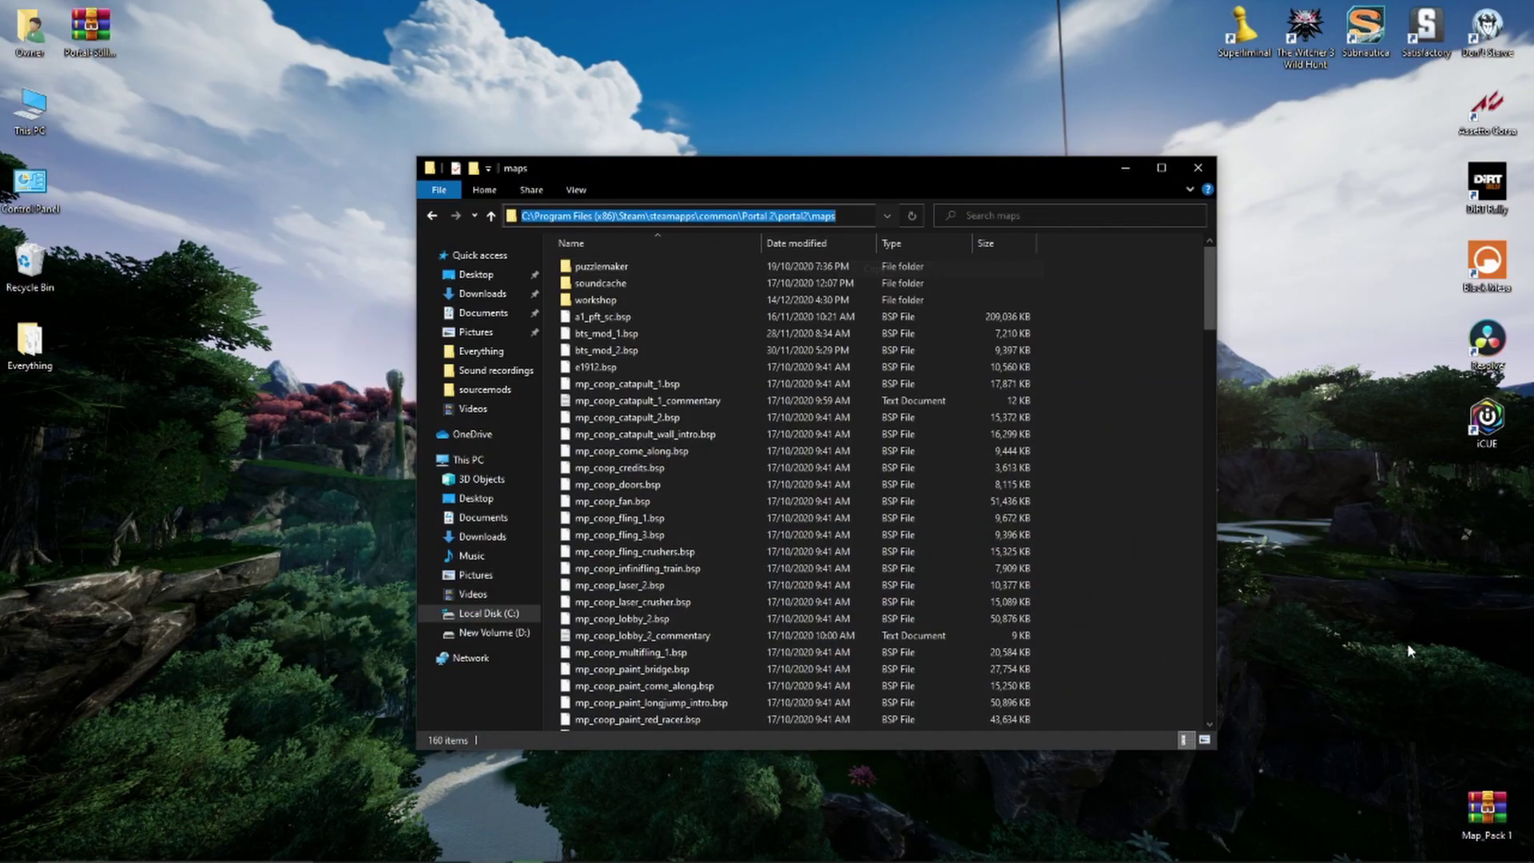
# Extract the Map_Pack 1 archive from the desktop into C:\Program Files (x86)\Steam\steamapps\common\Portal 2\portal2\maps
pyautogui.rightClick(1487, 811)
pyautogui.click(1366, 509)
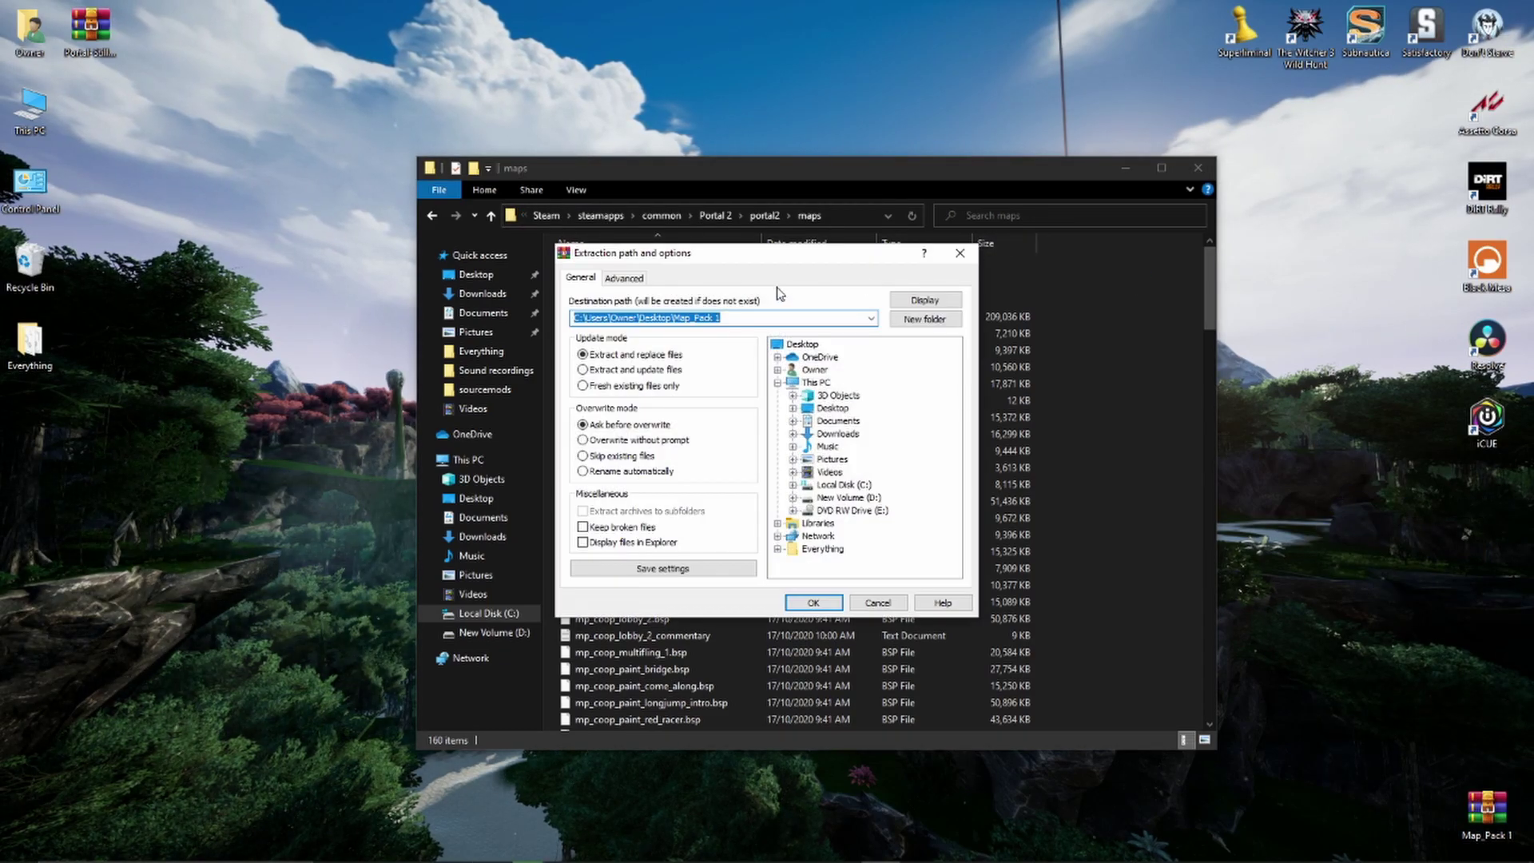
pyautogui.hotkey('ctrl', 'v')
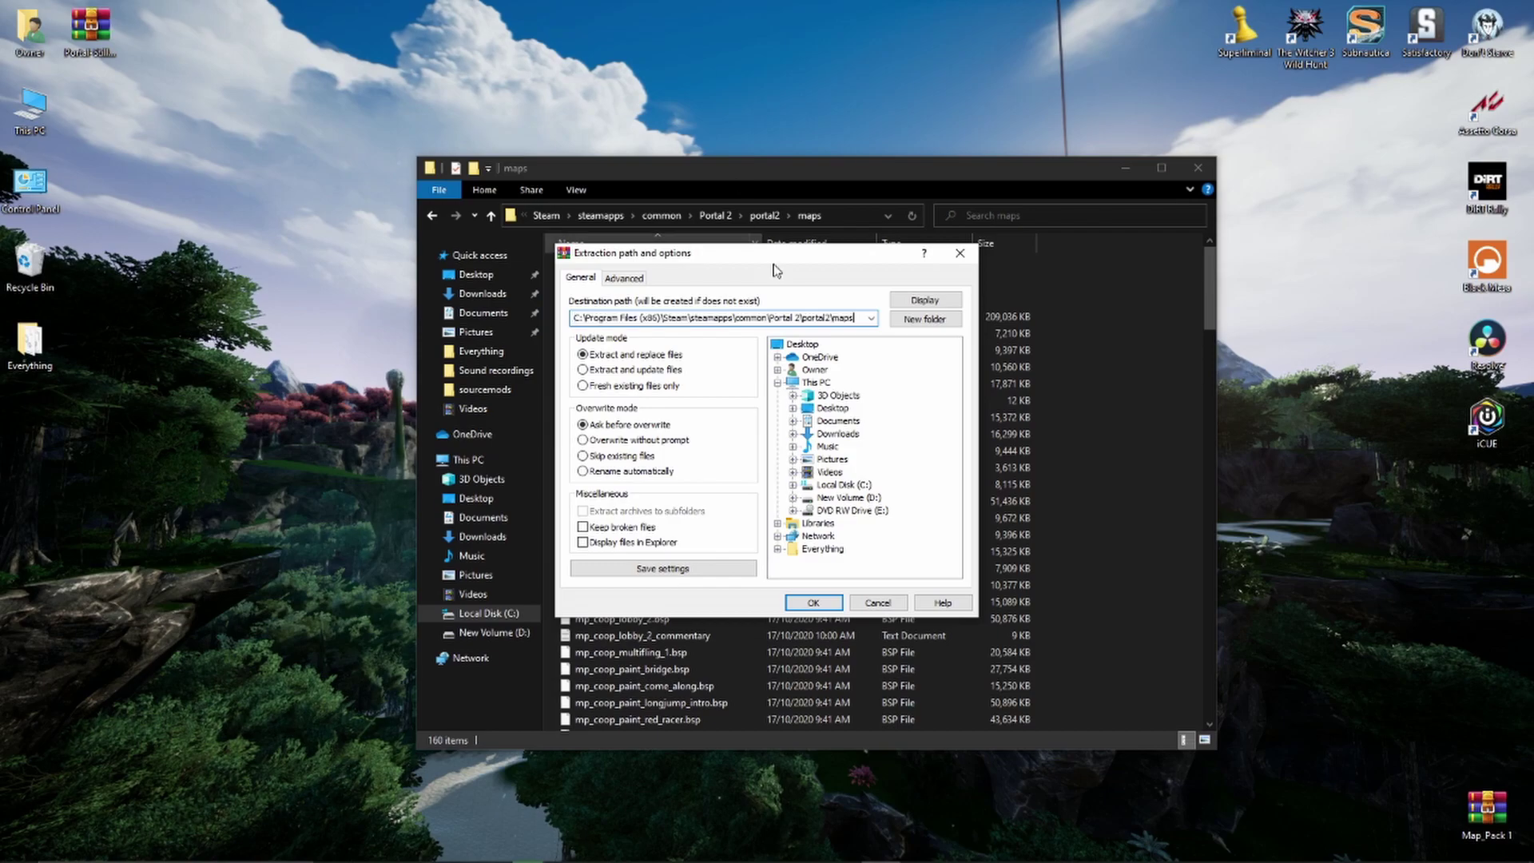
pyautogui.click(813, 603)
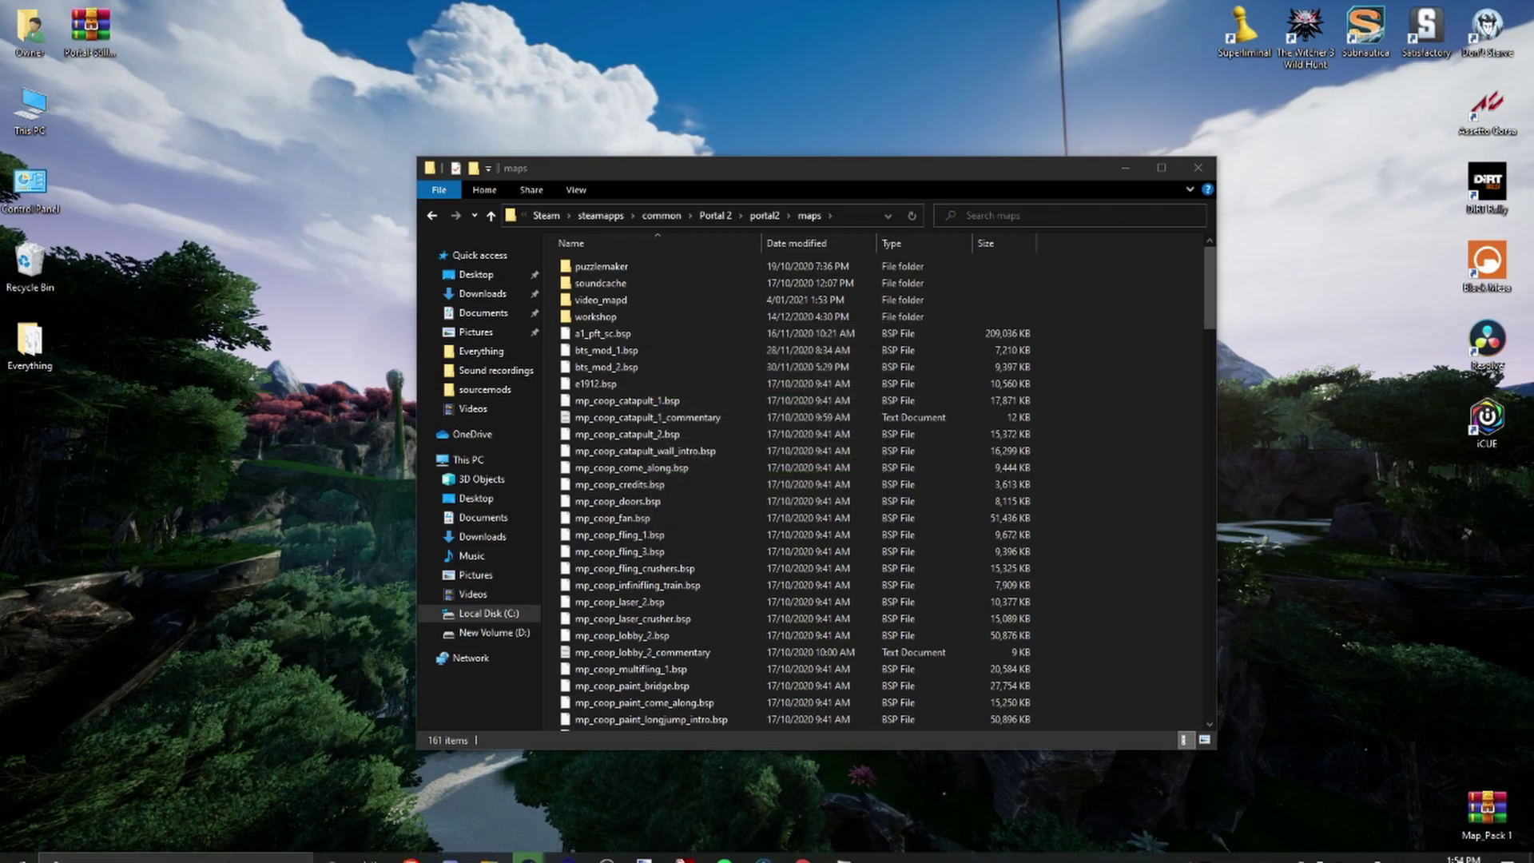
# Switch to Steam, launch Portal 2 and begin a map command in the game's developer console
pyautogui.click(528, 846)
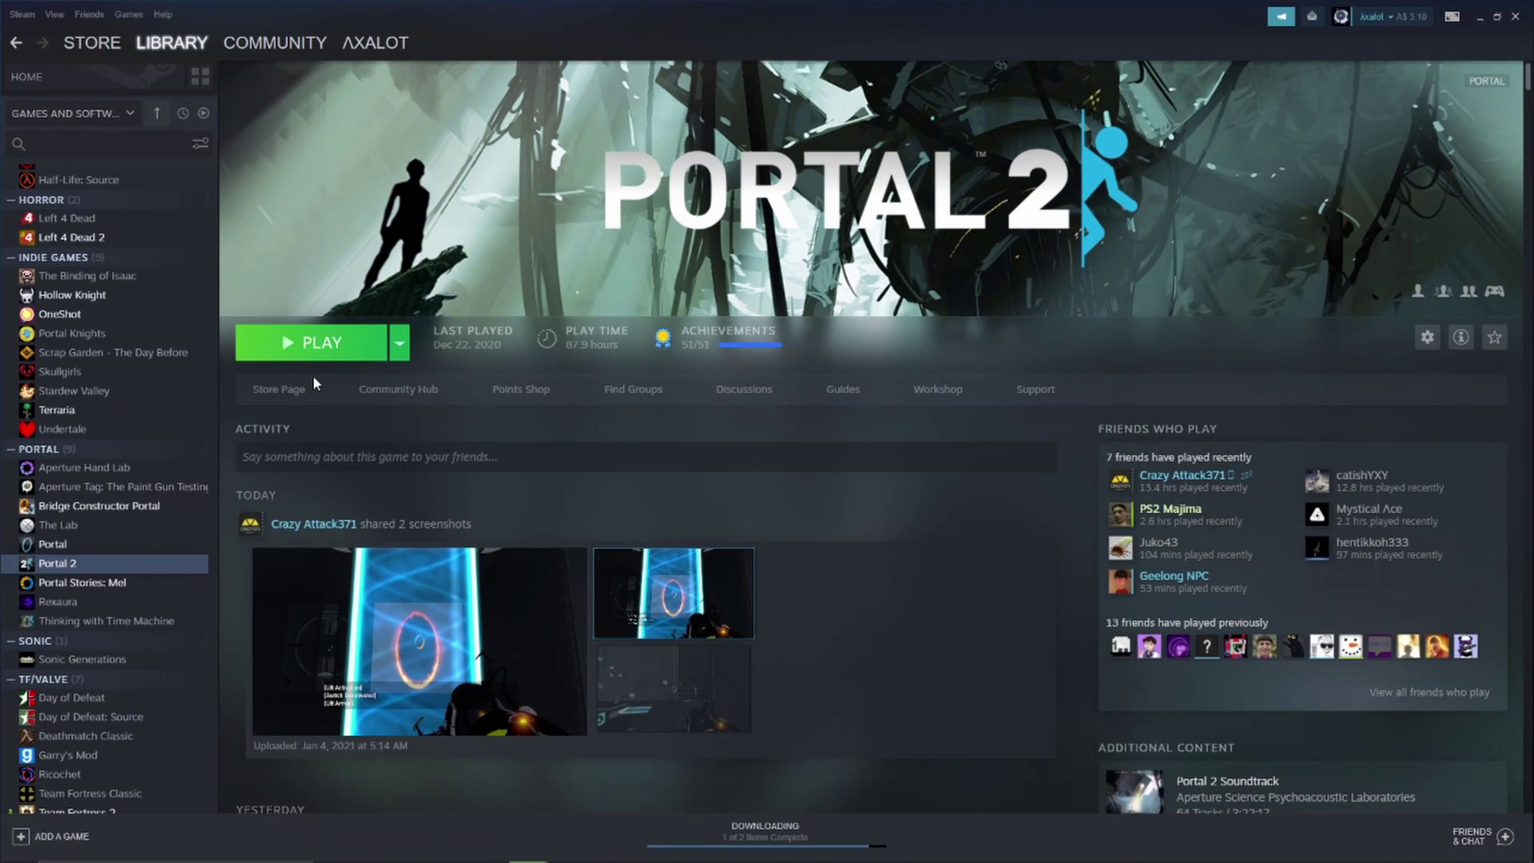
pyautogui.click(312, 345)
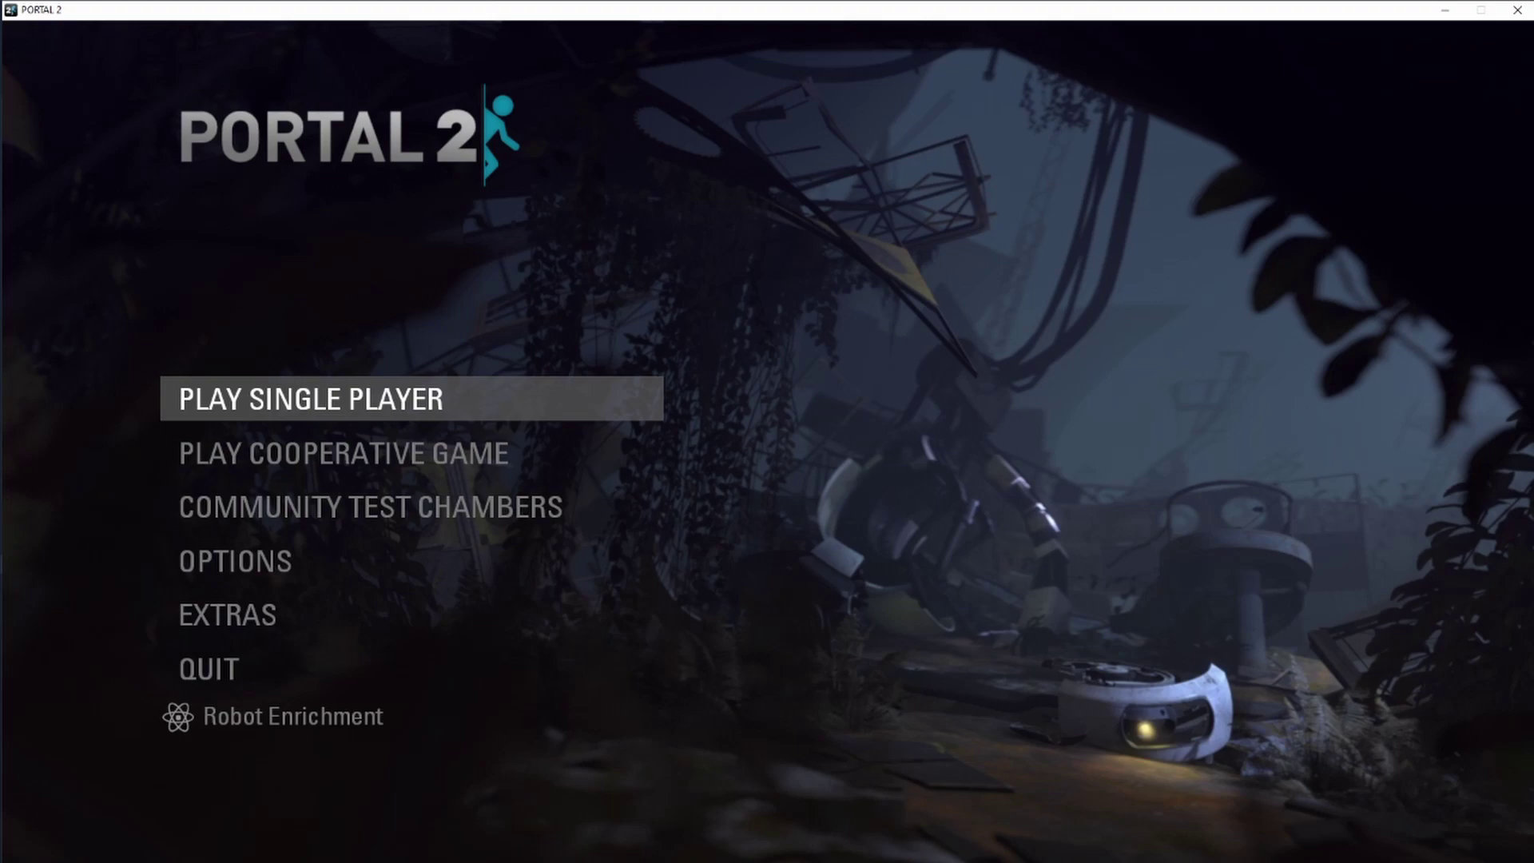
pyautogui.press('`')
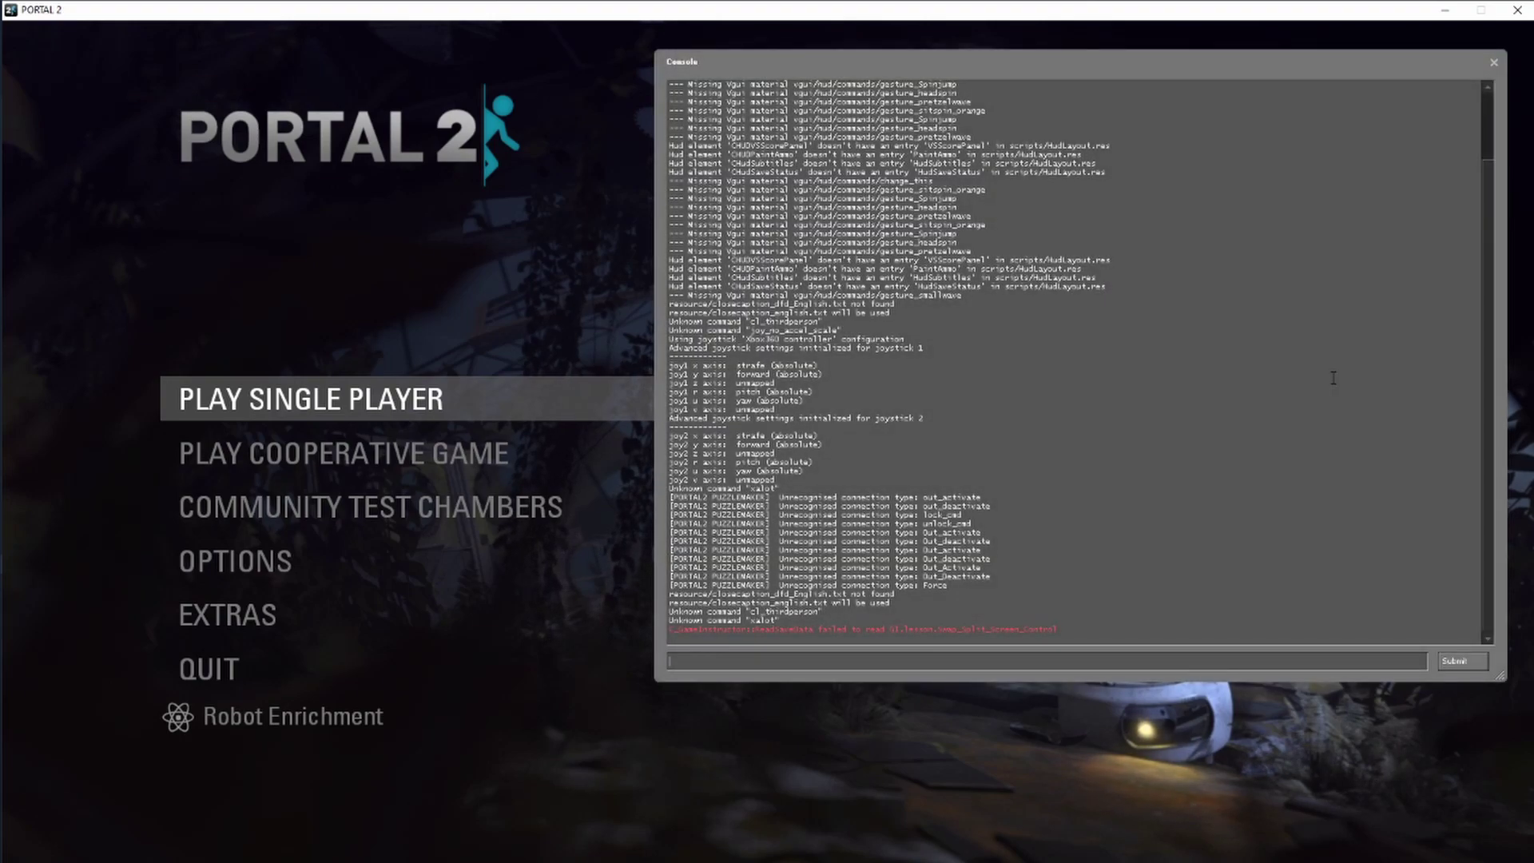
pyautogui.write('map')
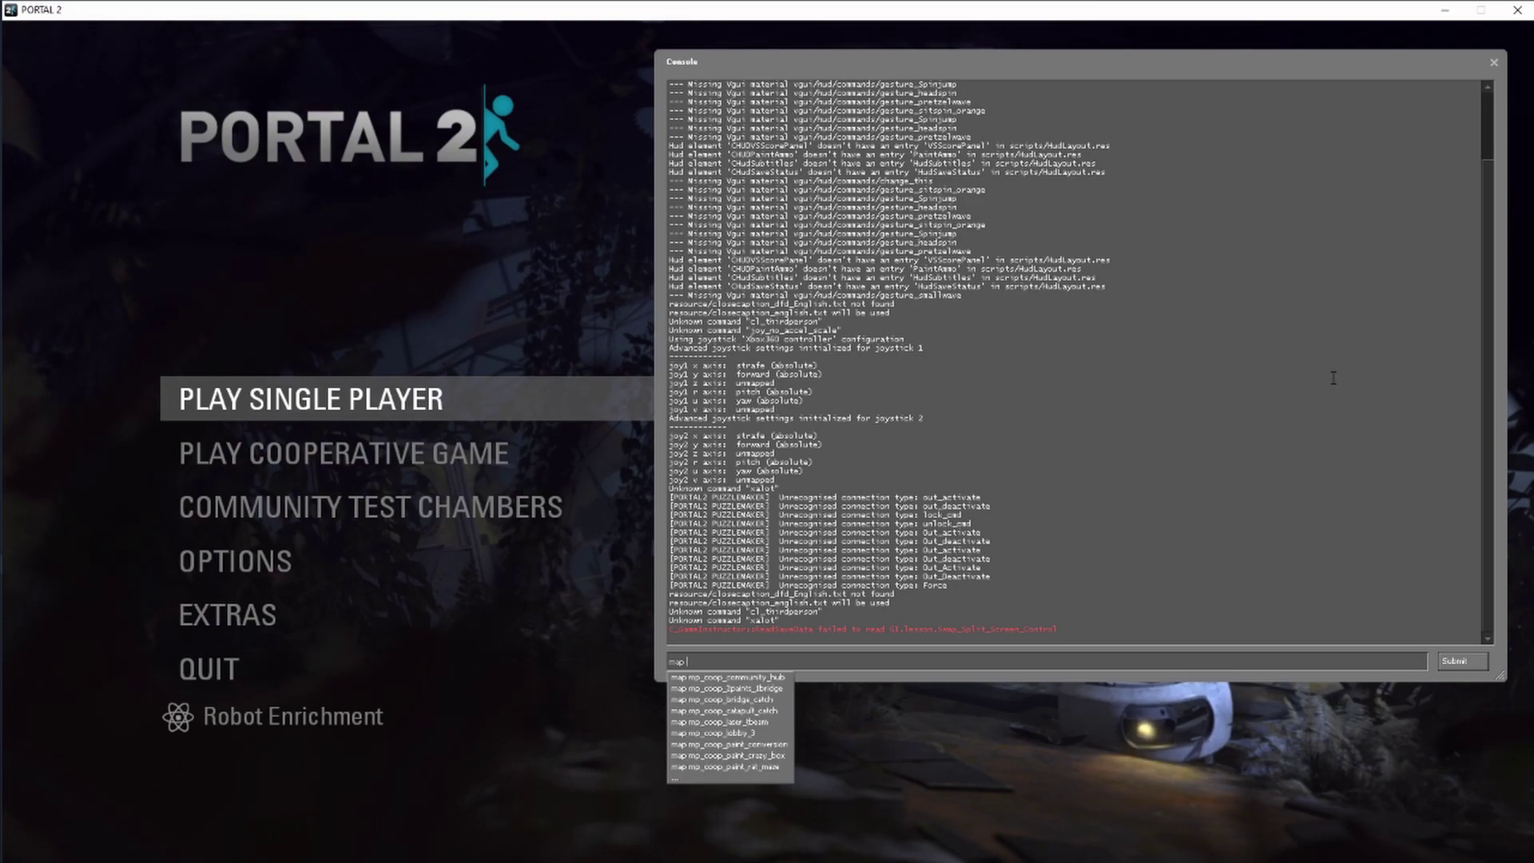
pyautogui.press('Down')
pyautogui.press('Down')
pyautogui.press('Down')
pyautogui.press('Down')
pyautogui.press('BackSpace')
pyautogui.press('BackSpace')
pyautogui.press('BackSpace')
pyautogui.press('BackSpace')
pyautogui.press('BackSpace')
pyautogui.press('BackSpace')
pyautogui.press('BackSpace')
pyautogui.press('BackSpace')
pyautogui.press('BackSpace')
pyautogui.press('BackSpace')
pyautogui.press('BackSpace')
pyautogui.press('BackSpace')
pyautogui.press('BackSpace')
pyautogui.press('BackSpace')
pyautogui.press('BackSpace')
pyautogui.press('BackSpace')
pyautogui.press('BackSpace')
pyautogui.press('BackSpace')
pyautogui.press('BackSpace')
pyautogui.press('BackSpace')
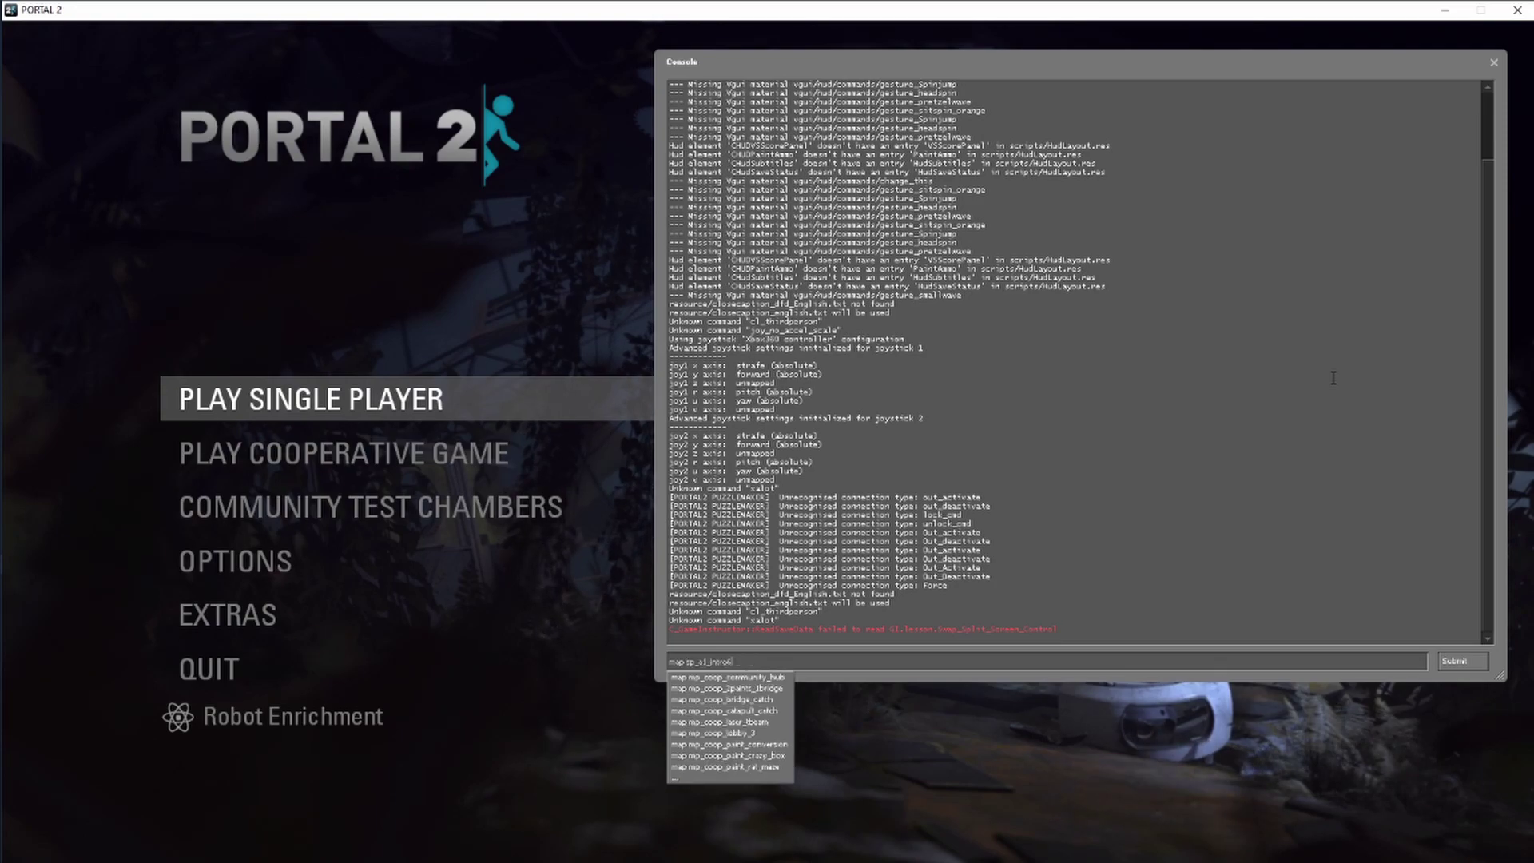
pyautogui.write('sp_a1_intro')
pyautogui.press('BackSpace')
pyautogui.press('BackSpace')
pyautogui.press('BackSpace')
pyautogui.press('BackSpace')
pyautogui.press('BackSpace')
pyautogui.press('BackSpace')
pyautogui.press('BackSpace')
pyautogui.press('BackSpace')
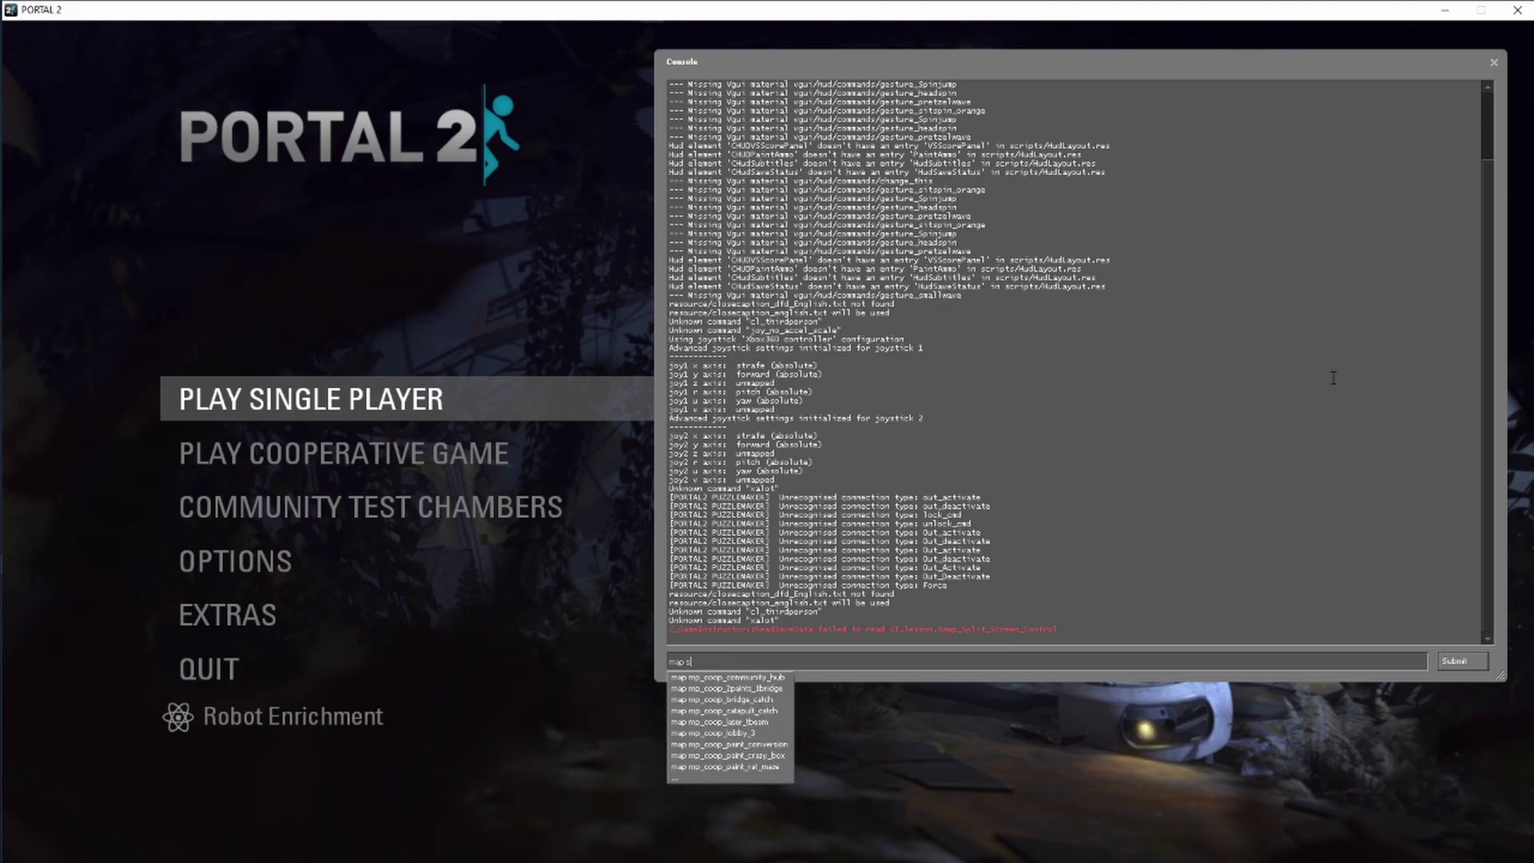
pyautogui.press('BackSpace')
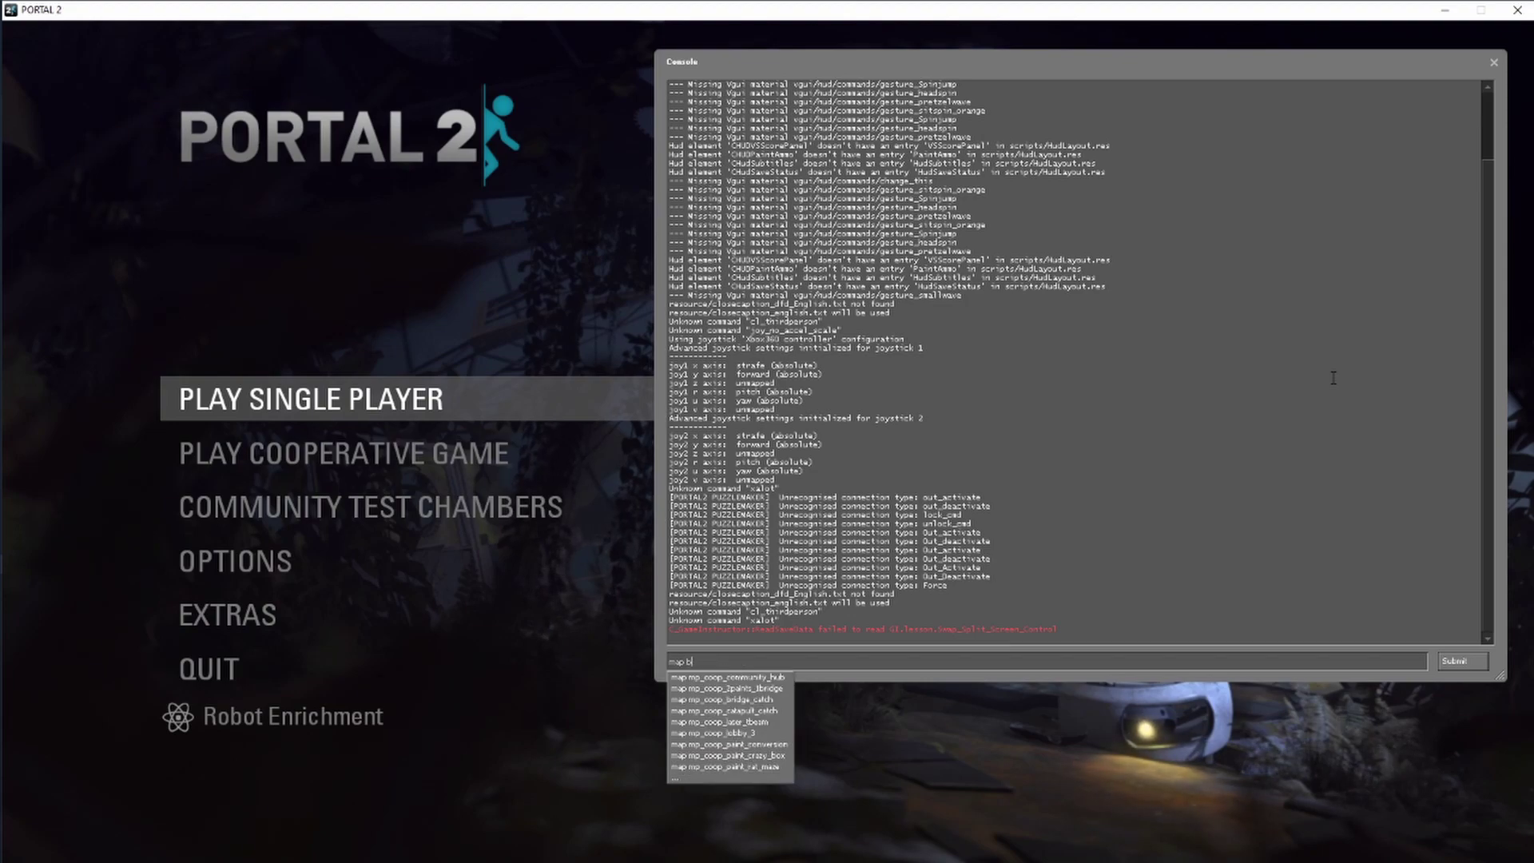